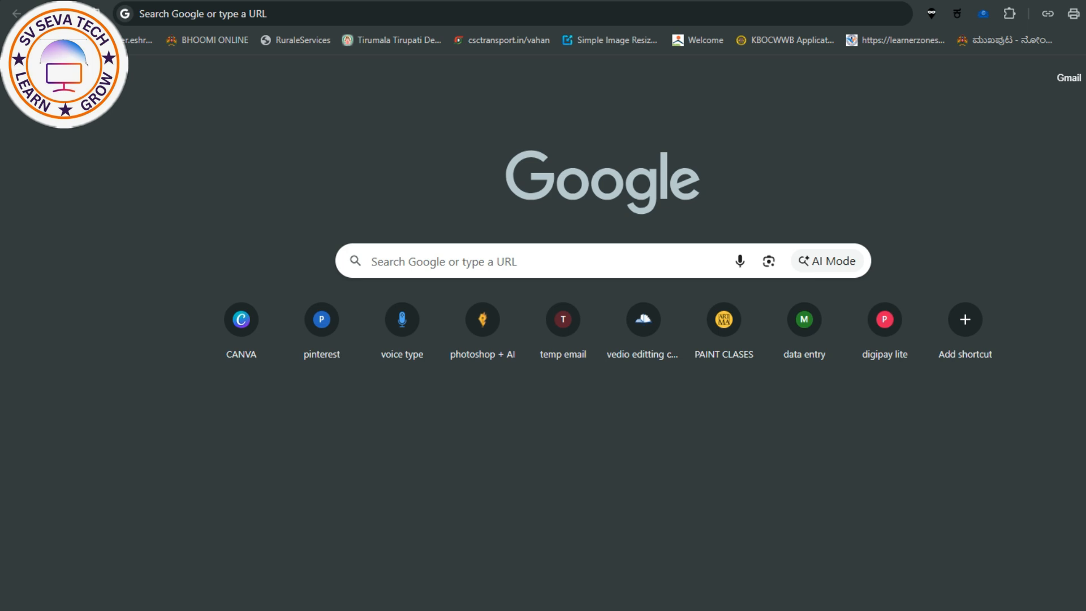
Step: Search Google for "kaveri 2.0" and open the Kaveri Online Services result from karnataka.gov.in
{"action": "left_click", "coordinate": [433, 262]}
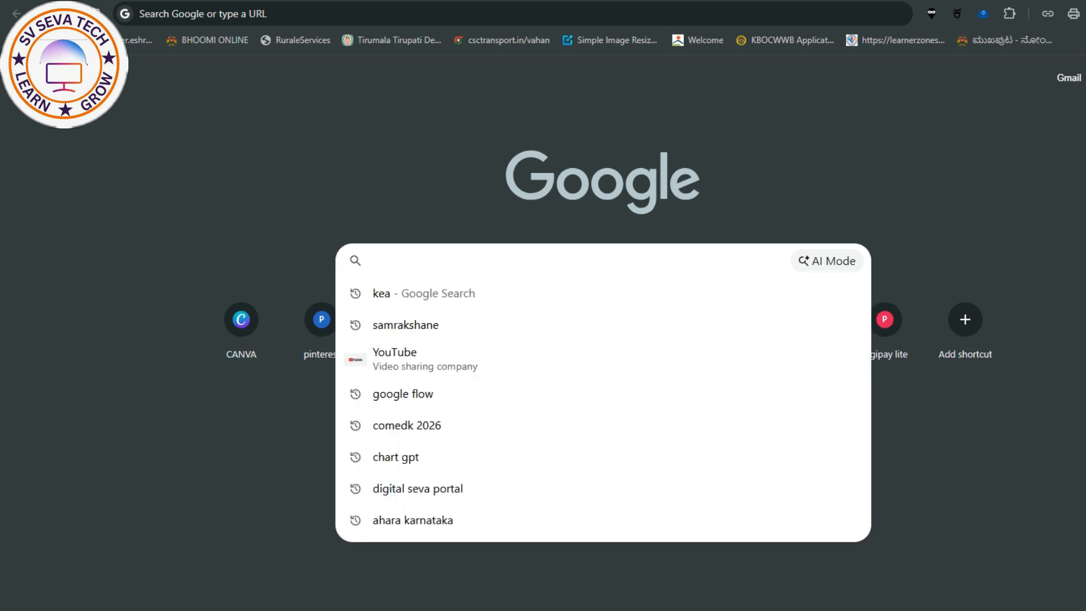
{"action": "type", "text": "K"}
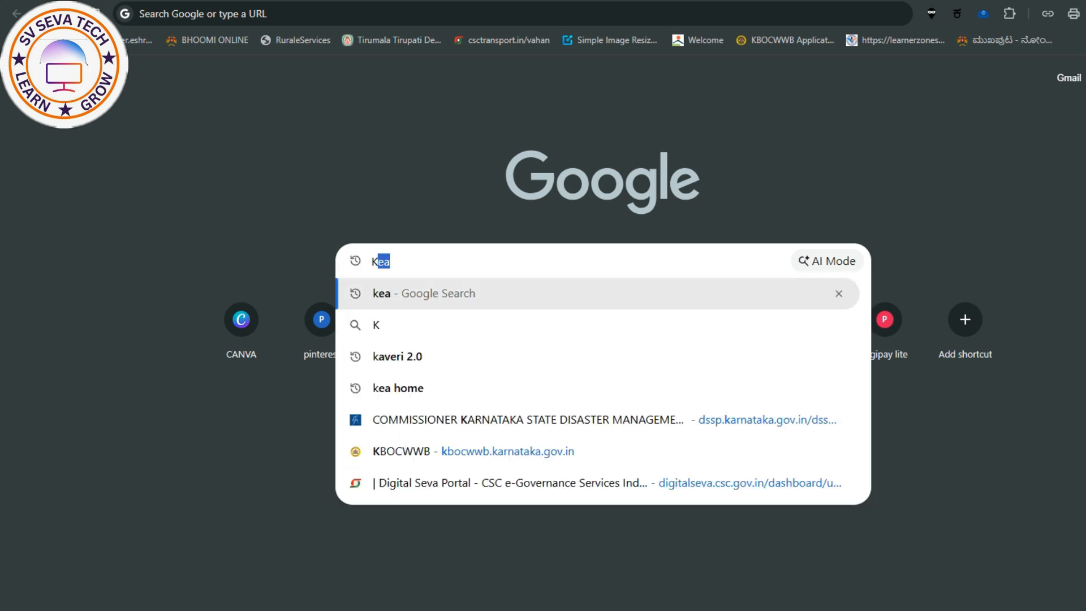
{"action": "left_click", "coordinate": [406, 449]}
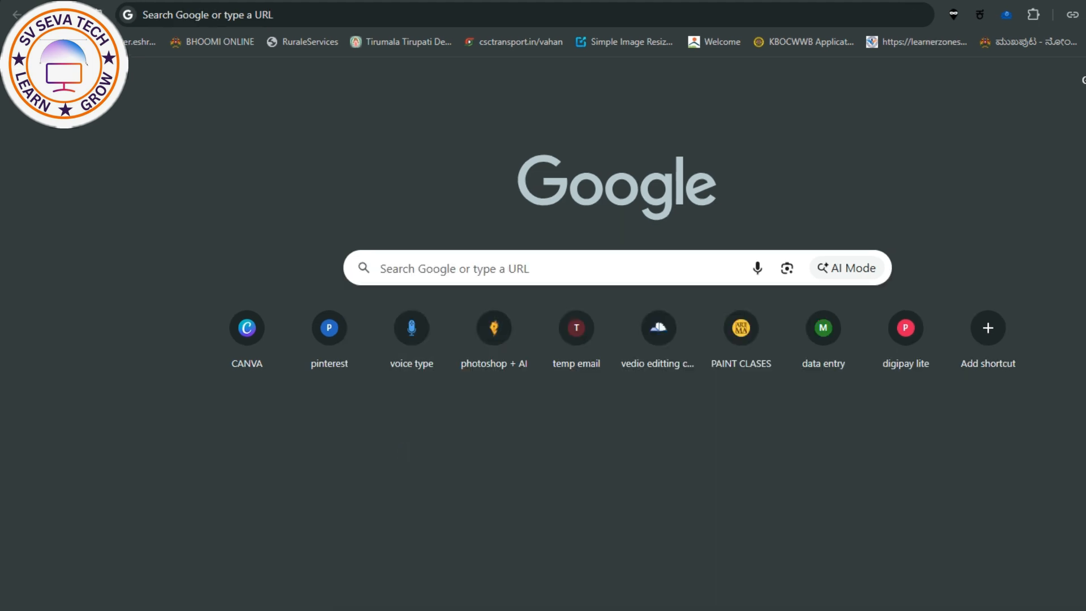
{"action": "left_click", "coordinate": [407, 266]}
{"action": "type", "text": "KAVE"}
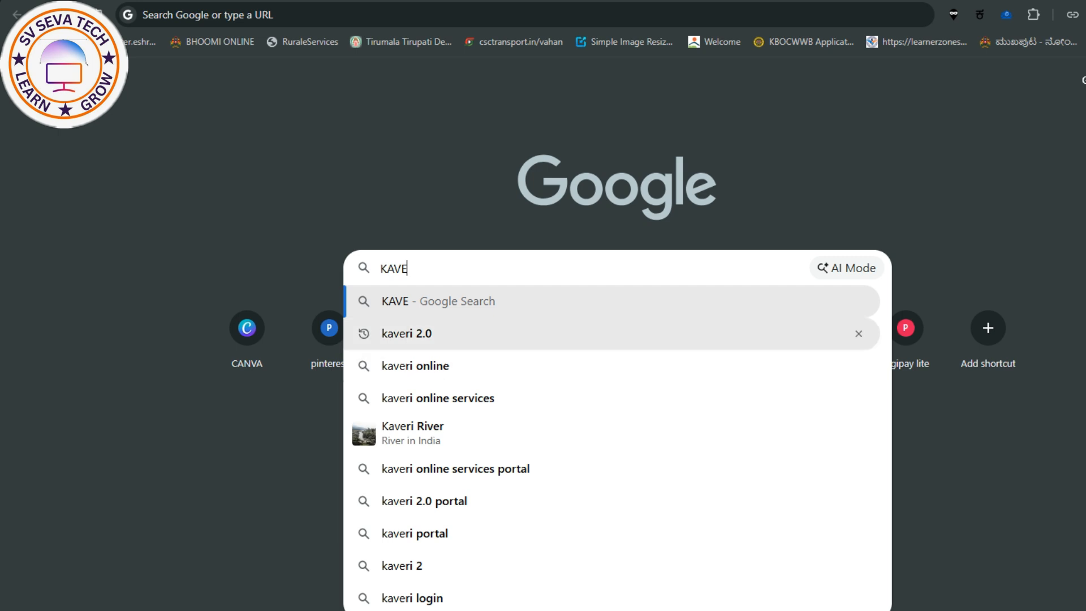
{"action": "left_click", "coordinate": [407, 333]}
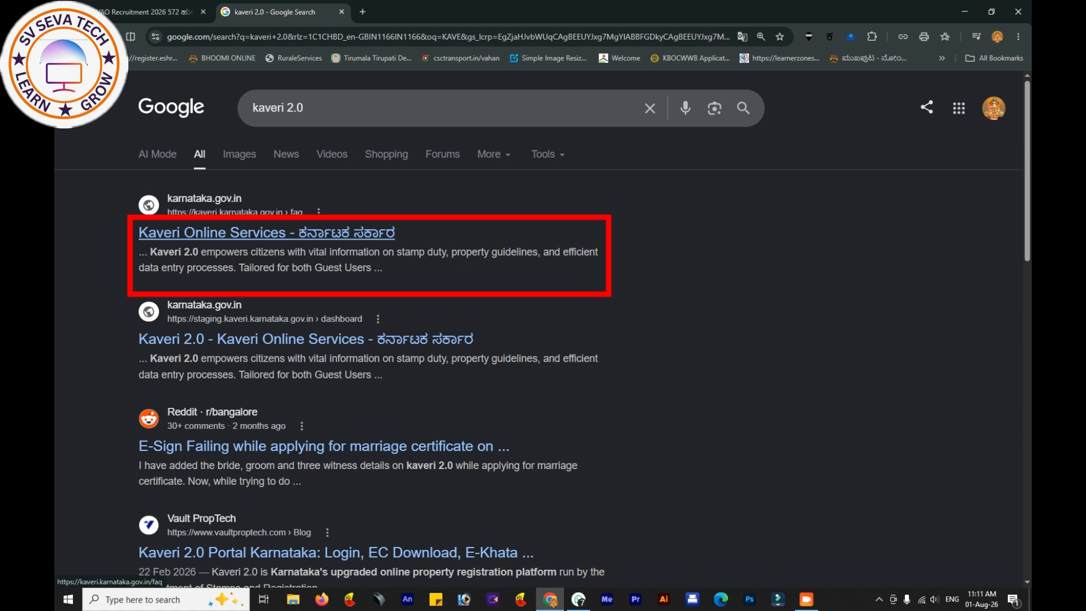
{"action": "left_click", "coordinate": [266, 233]}
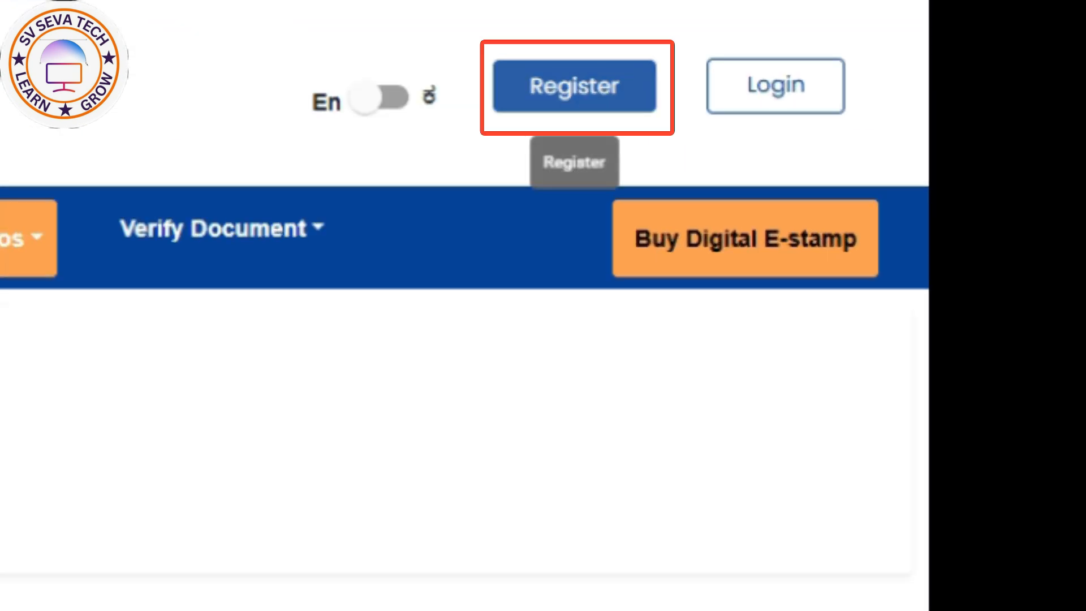
Step: Open the account registration form and inspect its security type choices
{"action": "left_click", "coordinate": [575, 86]}
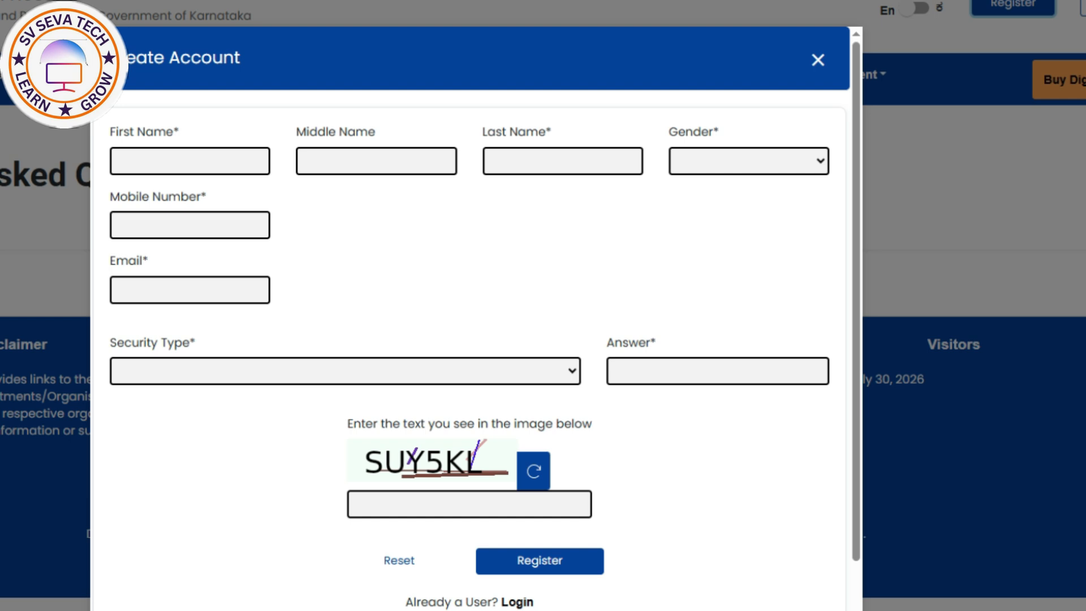
{"action": "left_click", "coordinate": [469, 372]}
{"action": "left_click", "coordinate": [469, 372]}
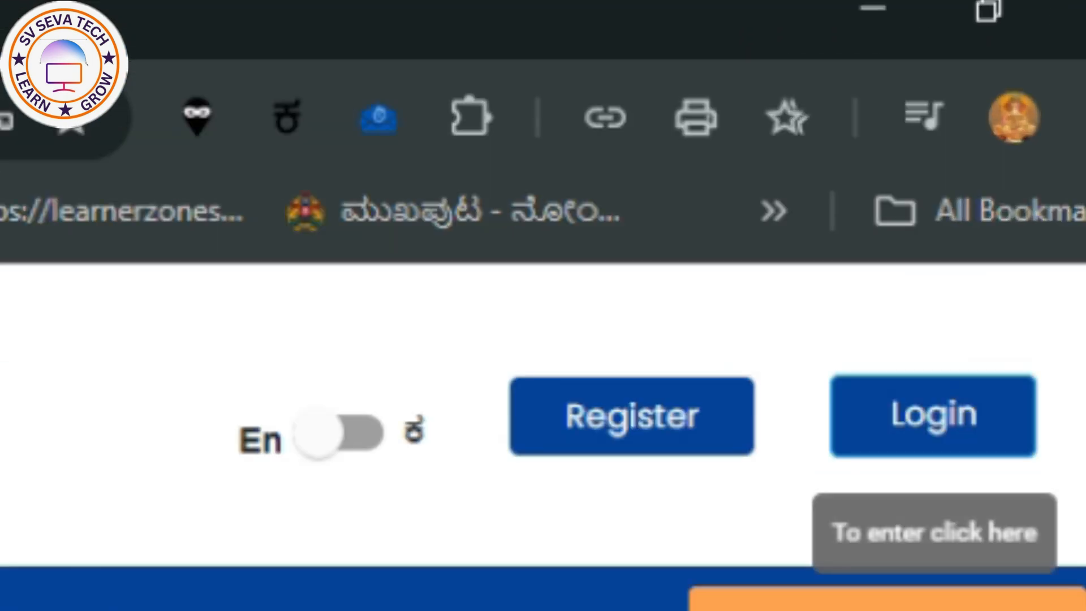
Step: Log in to the portal and start a new Hindu Marriage registration application, continuing past the prerequisites
{"action": "left_click", "coordinate": [934, 415]}
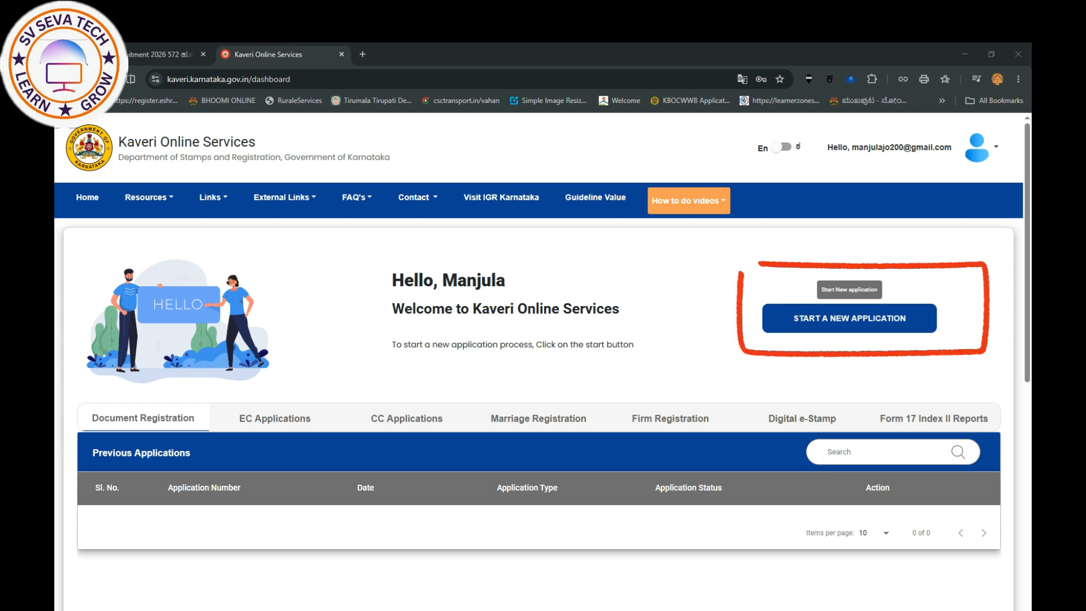
{"action": "left_click", "coordinate": [849, 318]}
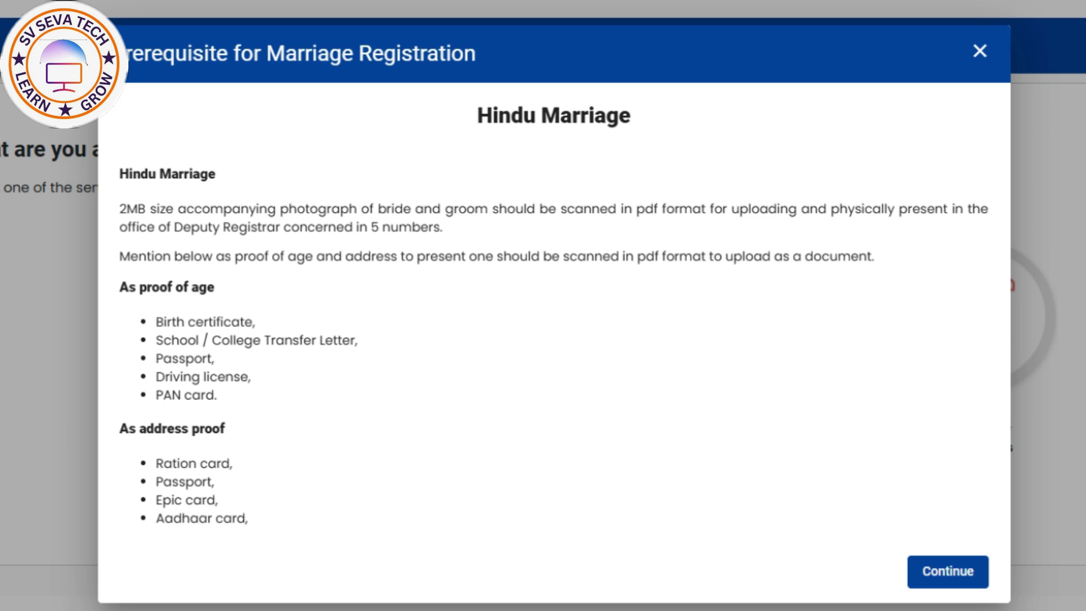
{"action": "left_click", "coordinate": [948, 571]}
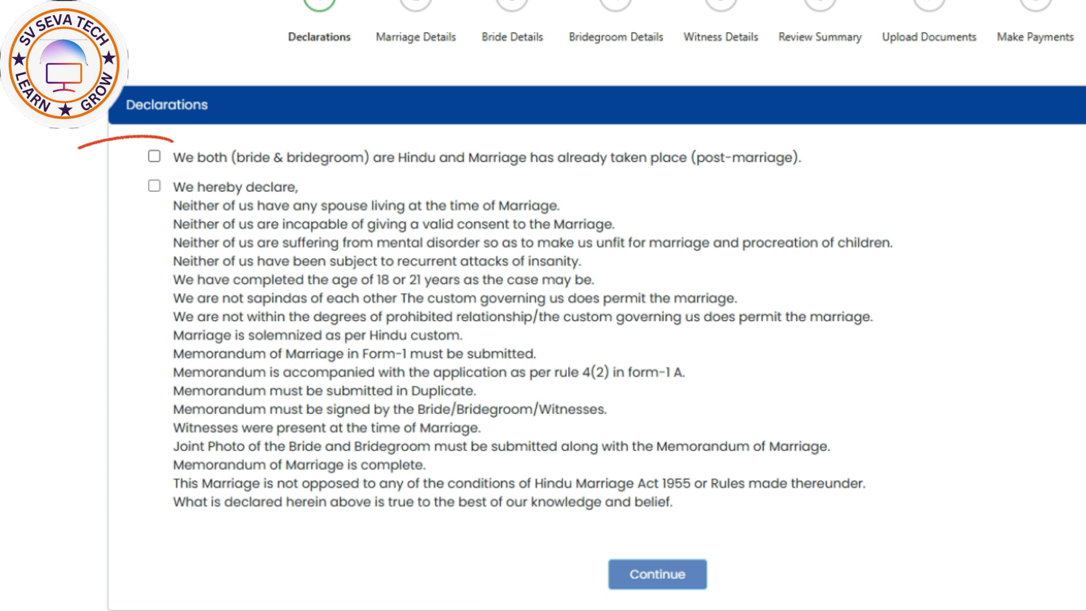
Step: Accept both Hindu marriage declarations and continue to the marriage details
{"action": "left_click", "coordinate": [155, 156]}
{"action": "left_click", "coordinate": [155, 186]}
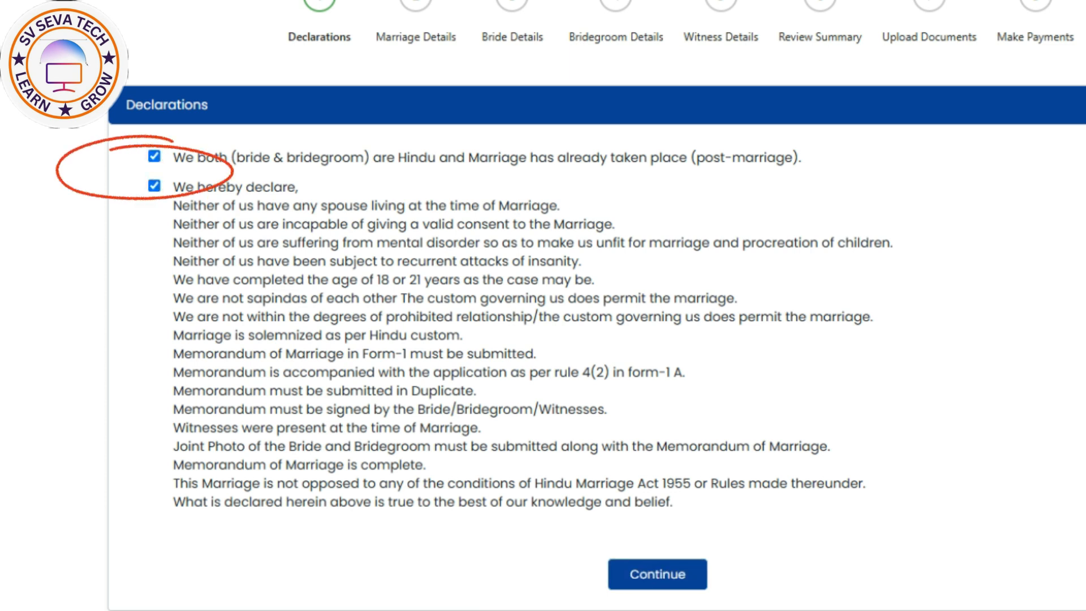
{"action": "left_click", "coordinate": [657, 574]}
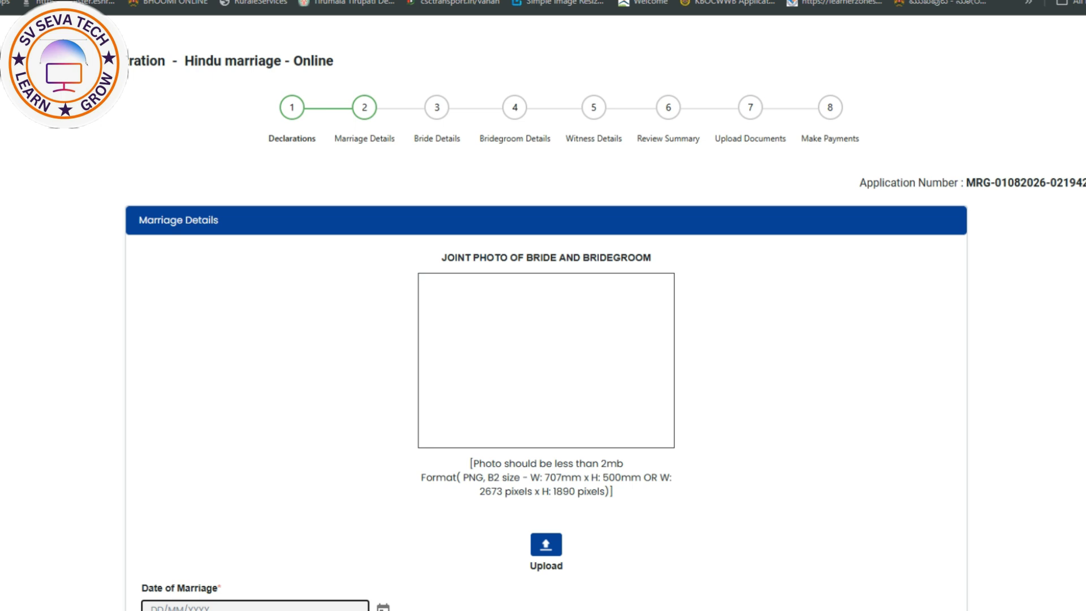
Step: Review the fields required in the marriage details and bride details forms, including the joint photo, addresses and father's details
{"action": "scroll", "coordinate": [545, 340], "scroll_direction": "down", "scroll_amount": 2}
{"action": "scroll", "coordinate": [546, 339], "scroll_direction": "down", "scroll_amount": 1}
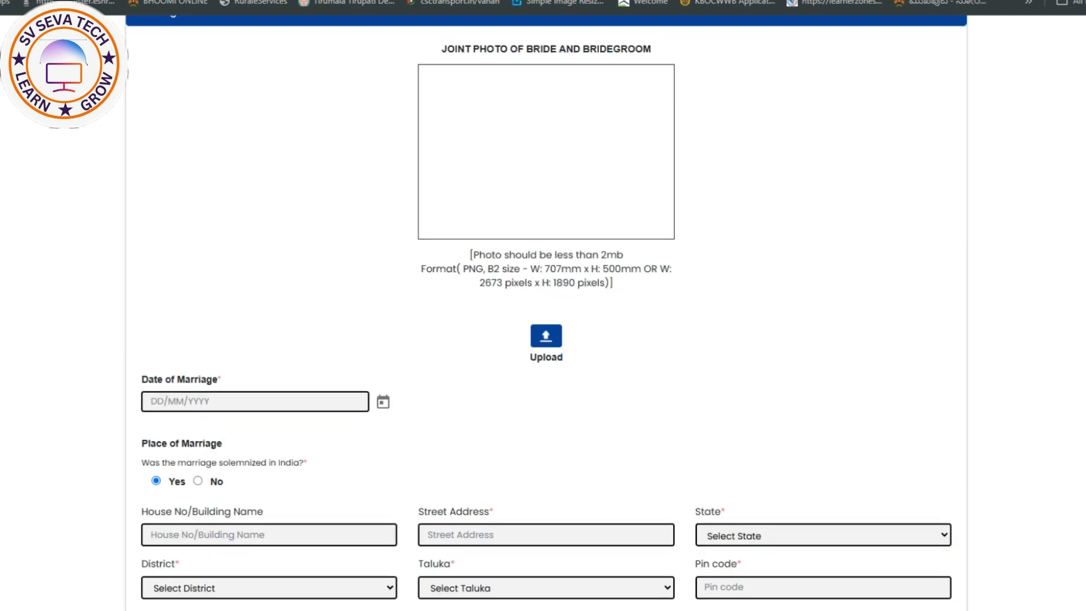
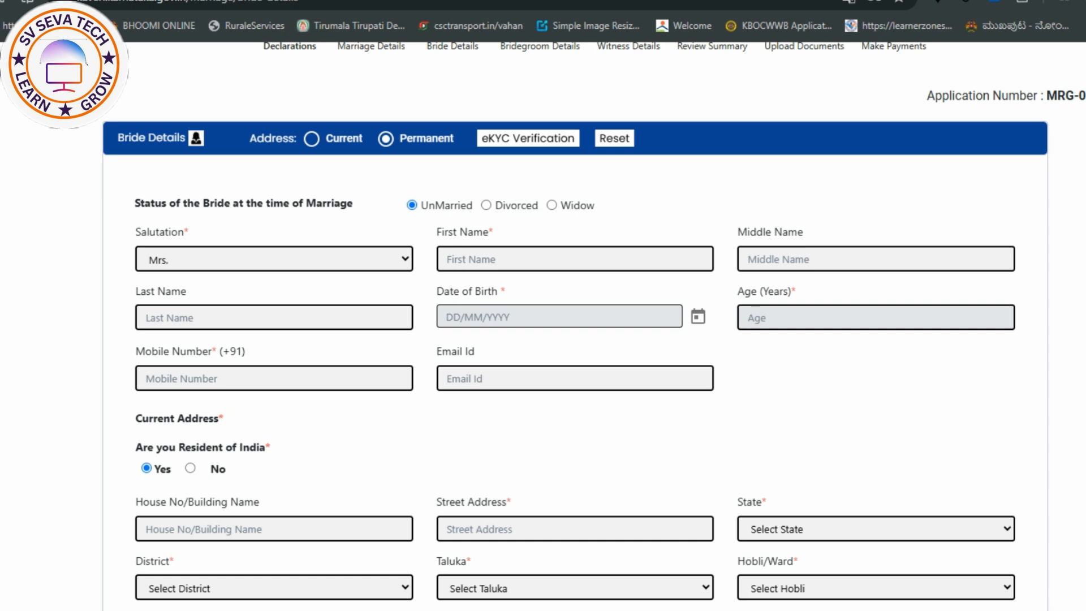
{"action": "scroll", "coordinate": [543, 339], "scroll_direction": "down", "scroll_amount": 1}
{"action": "scroll", "coordinate": [543, 340], "scroll_direction": "down", "scroll_amount": 1}
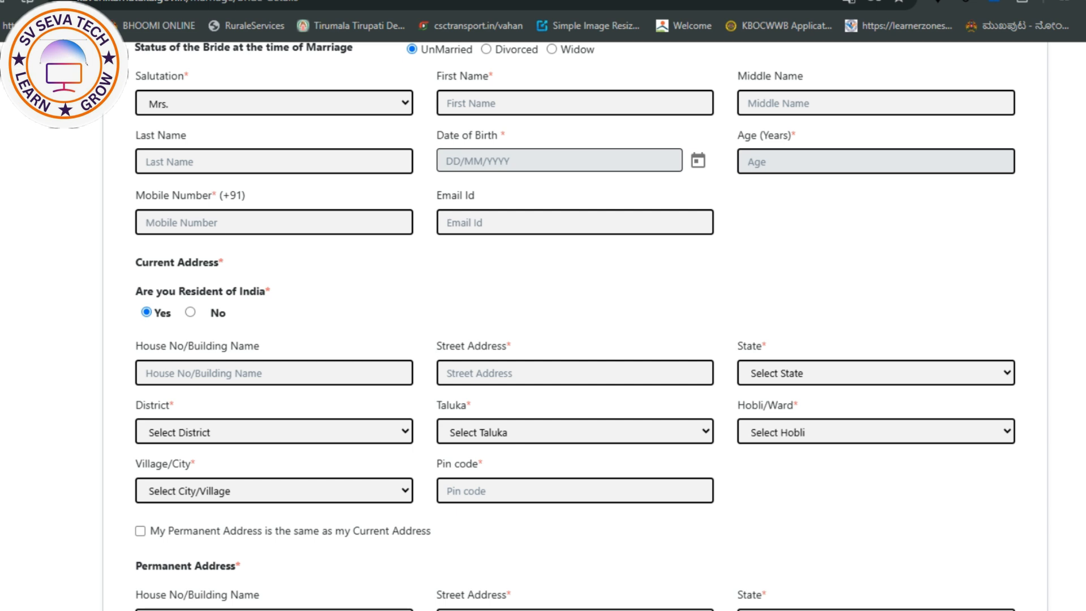
{"action": "scroll", "coordinate": [576, 327], "scroll_direction": "down", "scroll_amount": 1}
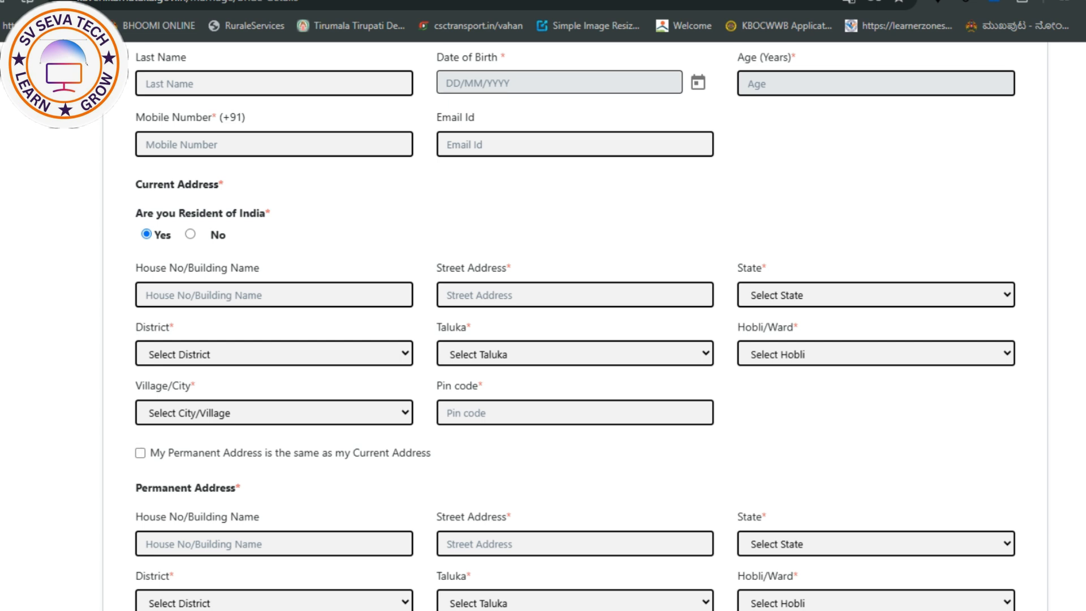
{"action": "scroll", "coordinate": [576, 327], "scroll_direction": "down", "scroll_amount": 2}
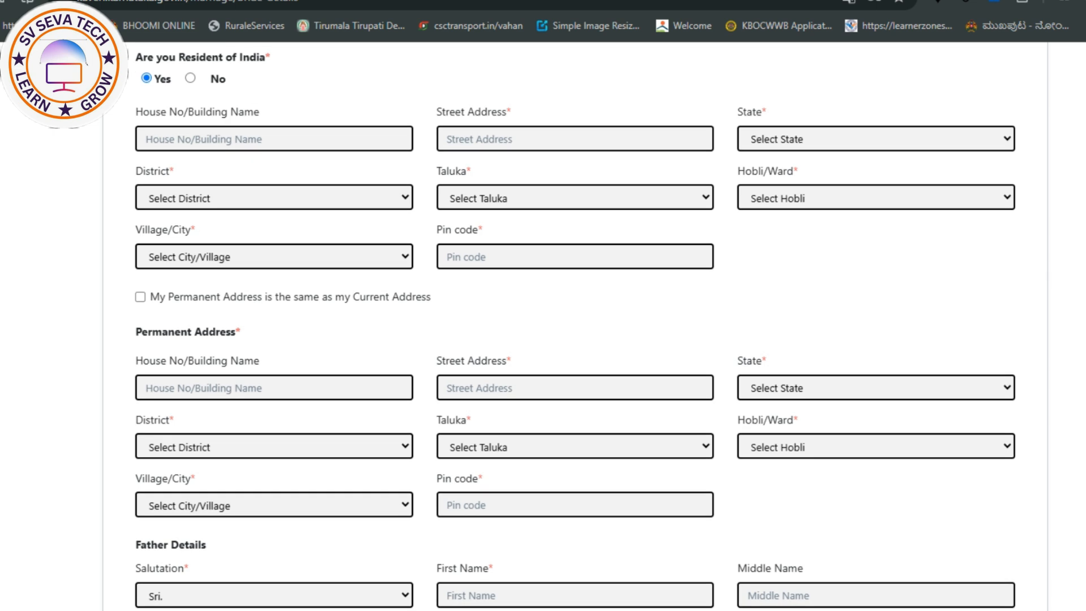
{"action": "scroll", "coordinate": [564, 305], "scroll_direction": "down", "scroll_amount": 3}
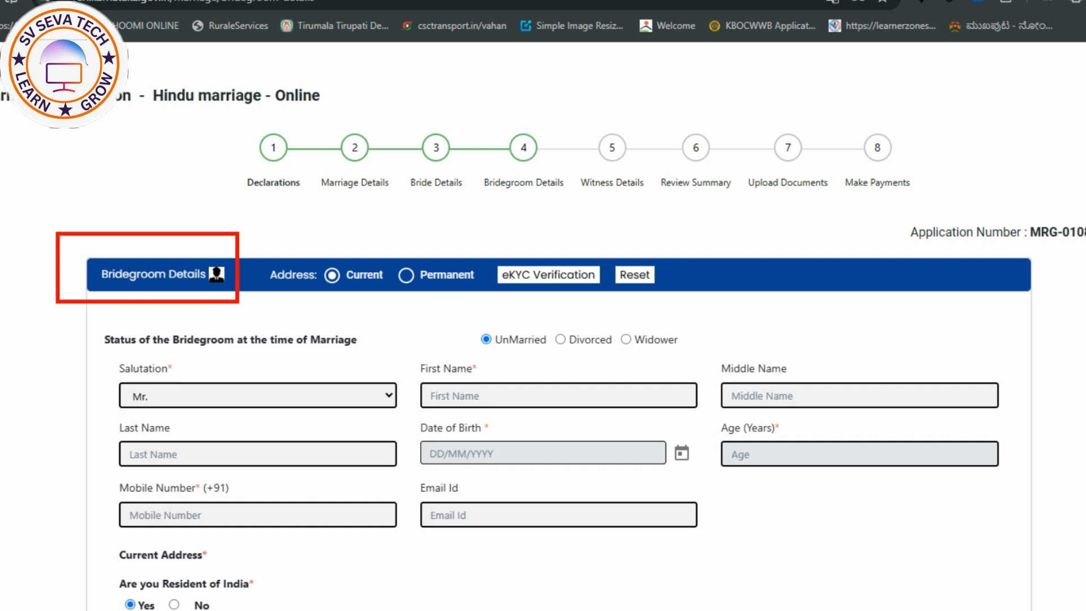
Step: Review the fields required in the bridegroom details form, from personal details through current and permanent addresses
{"action": "scroll", "coordinate": [543, 340], "scroll_direction": "down", "scroll_amount": 2}
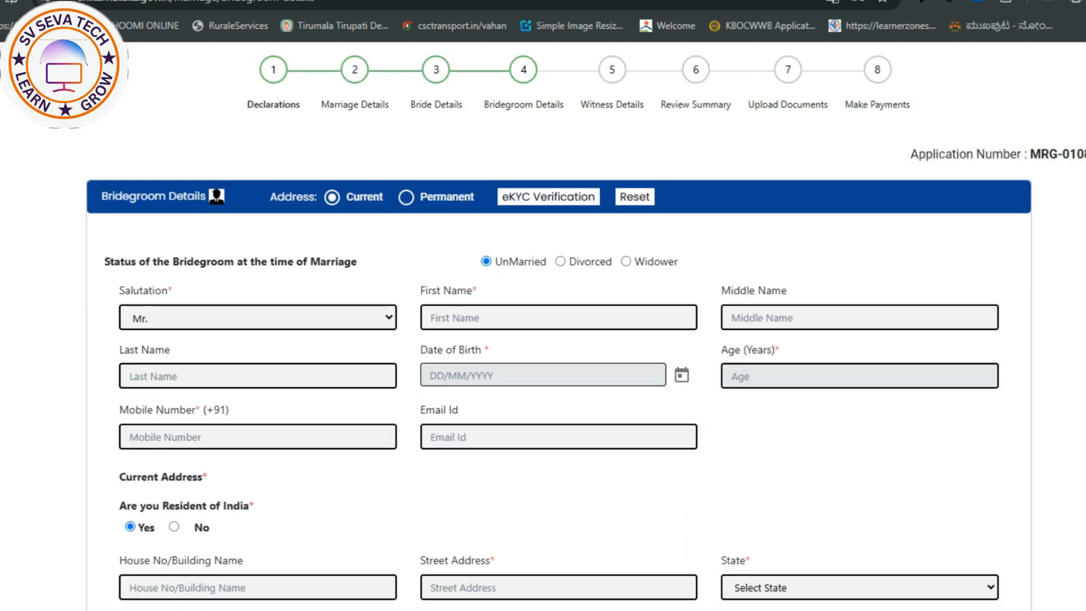
{"action": "scroll", "coordinate": [543, 339], "scroll_direction": "down", "scroll_amount": 2}
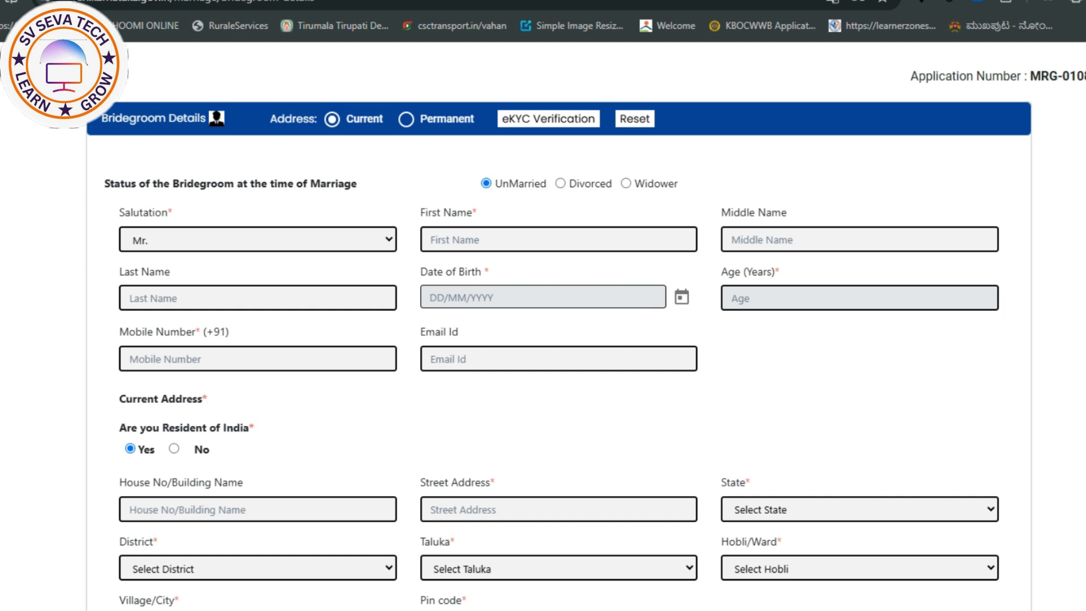
{"action": "scroll", "coordinate": [543, 339], "scroll_direction": "down", "scroll_amount": 4}
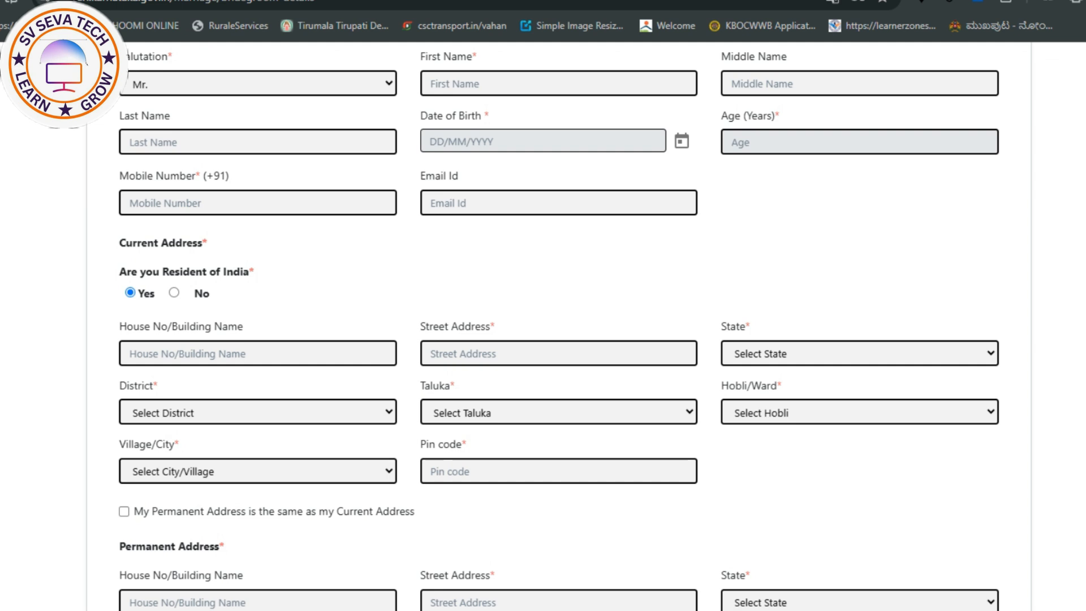
{"action": "scroll", "coordinate": [558, 326], "scroll_direction": "down", "scroll_amount": 4}
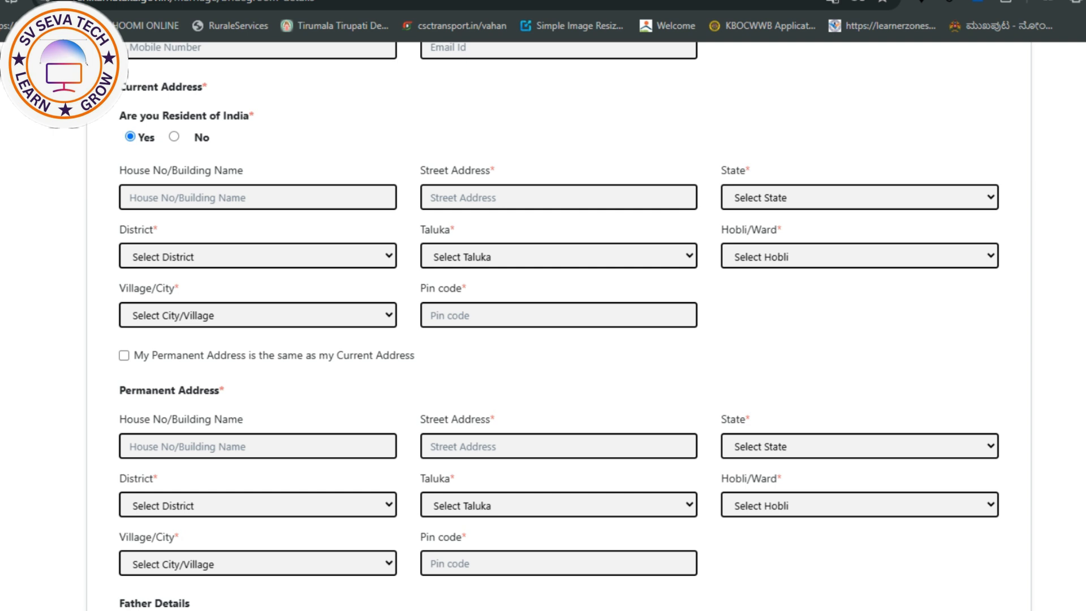
{"action": "scroll", "coordinate": [566, 374], "scroll_direction": "down", "scroll_amount": 6}
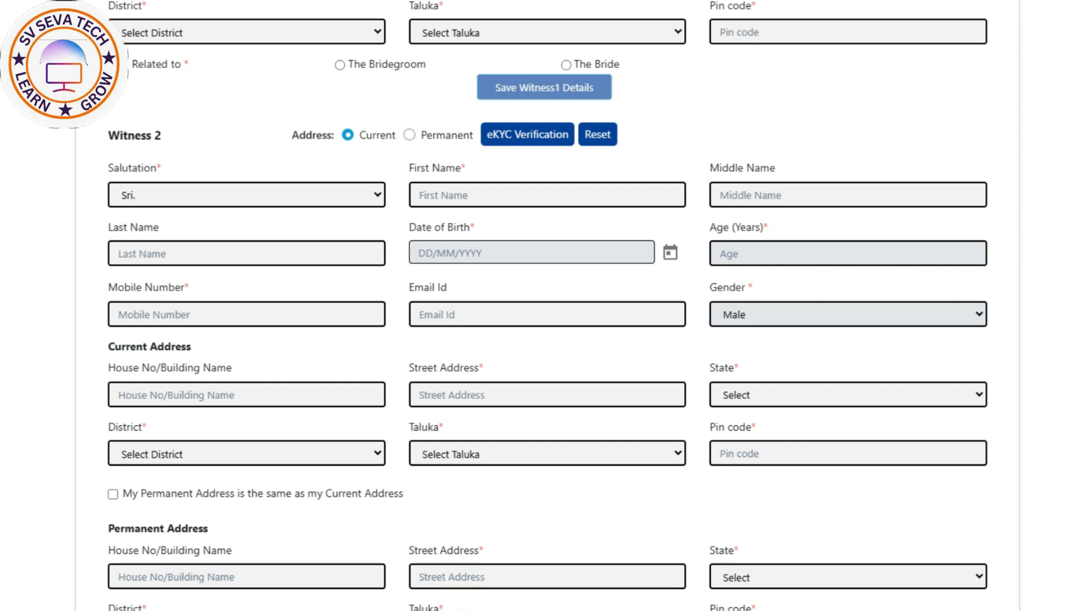
Step: Choose Sri. as Witness 1's salutation and select the Permanent address option for Witness 1
{"action": "scroll", "coordinate": [543, 306], "scroll_direction": "up", "scroll_amount": 11}
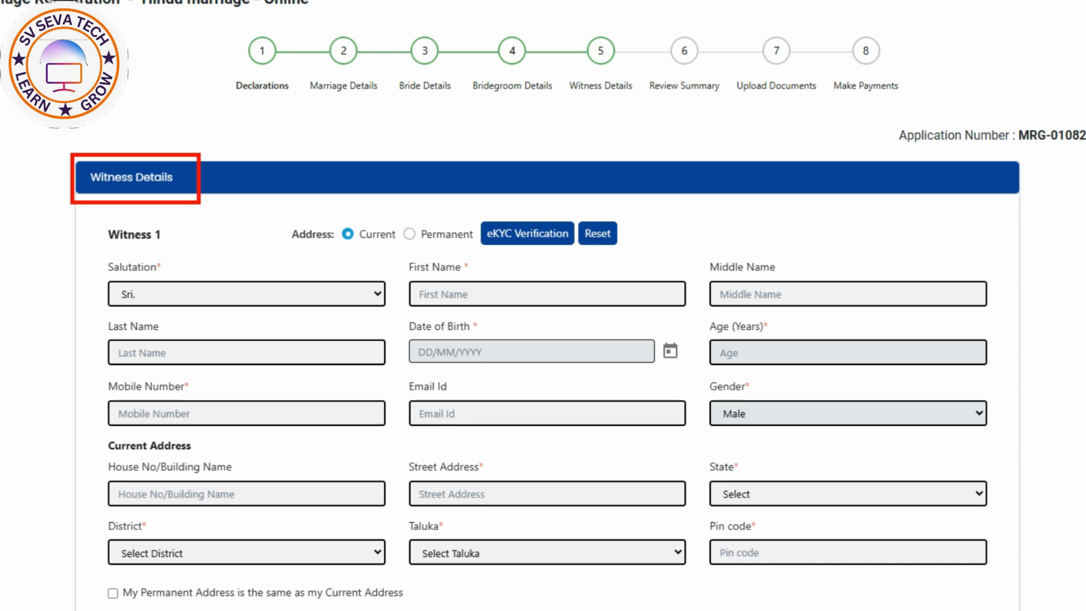
{"action": "scroll", "coordinate": [543, 339], "scroll_direction": "down", "scroll_amount": 5}
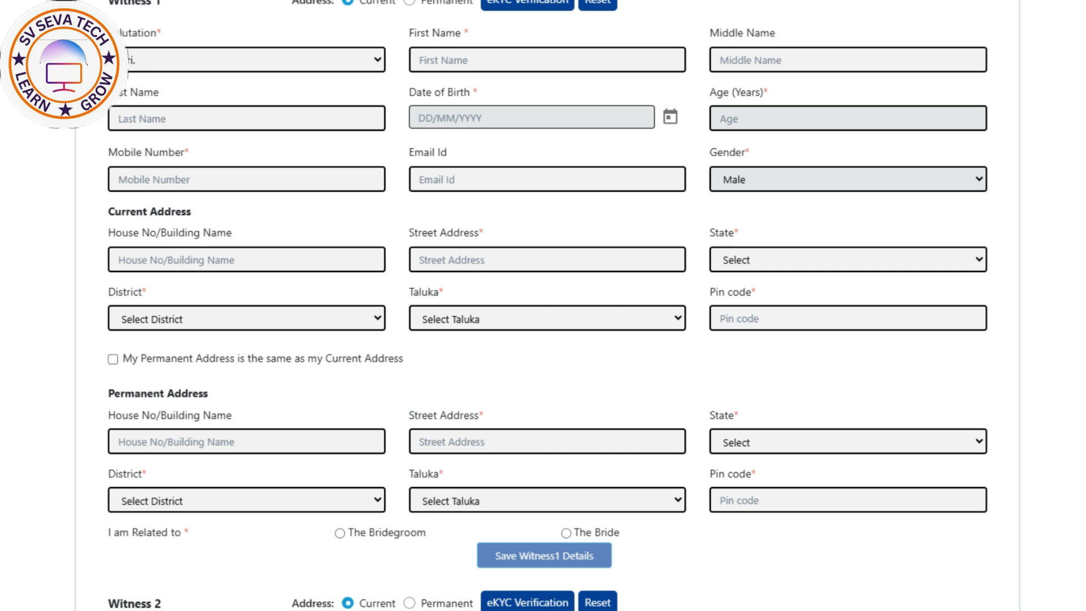
{"action": "left_click", "coordinate": [254, 60]}
{"action": "left_click", "coordinate": [241, 60]}
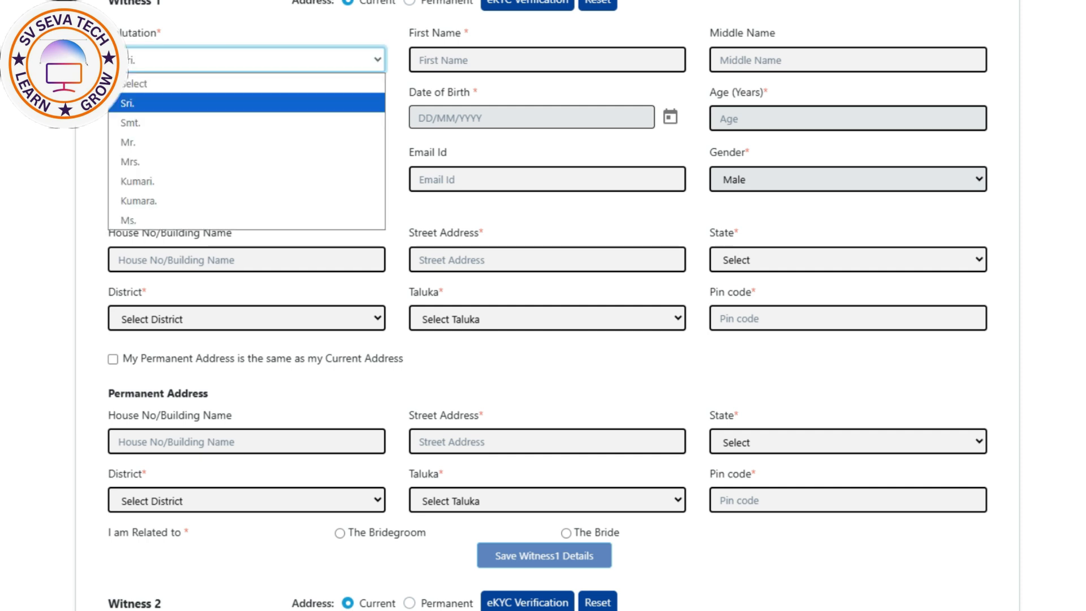
{"action": "left_click", "coordinate": [219, 103]}
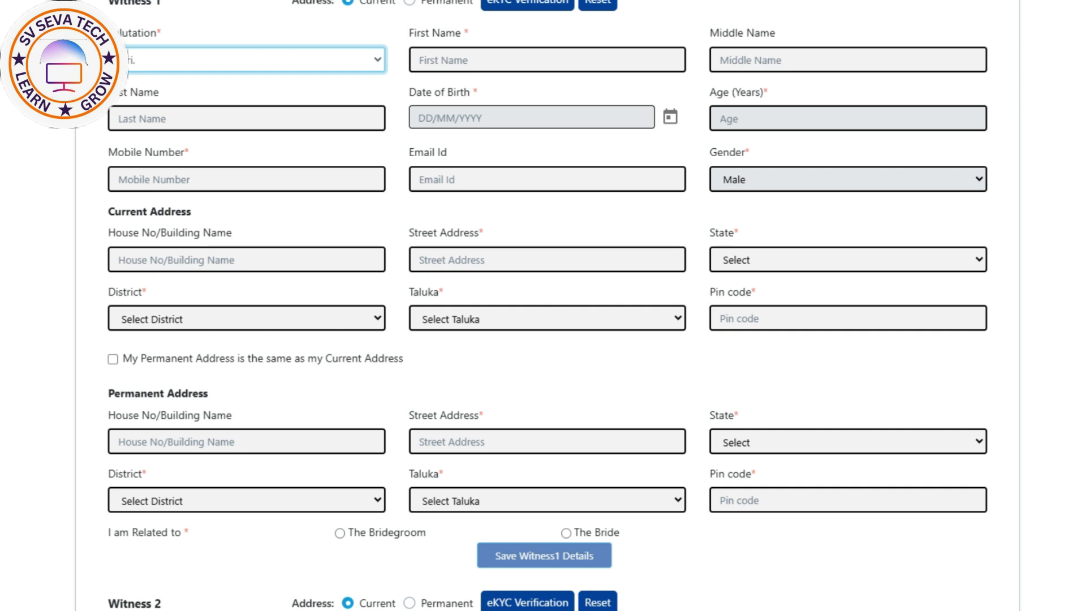
{"action": "scroll", "coordinate": [543, 305], "scroll_direction": "down", "scroll_amount": 2}
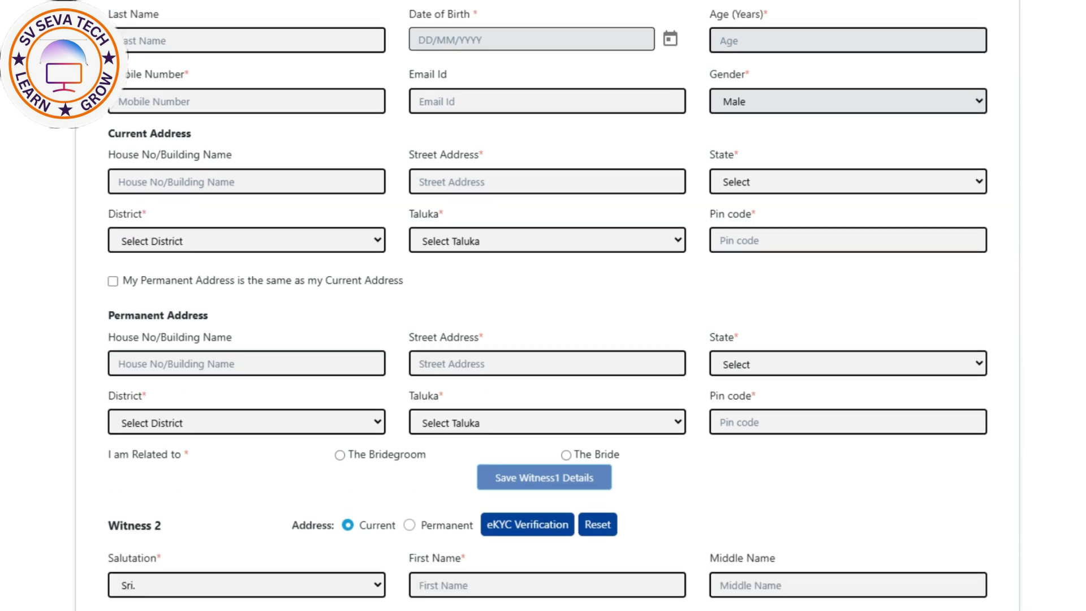
{"action": "scroll", "coordinate": [543, 306], "scroll_direction": "up", "scroll_amount": 2}
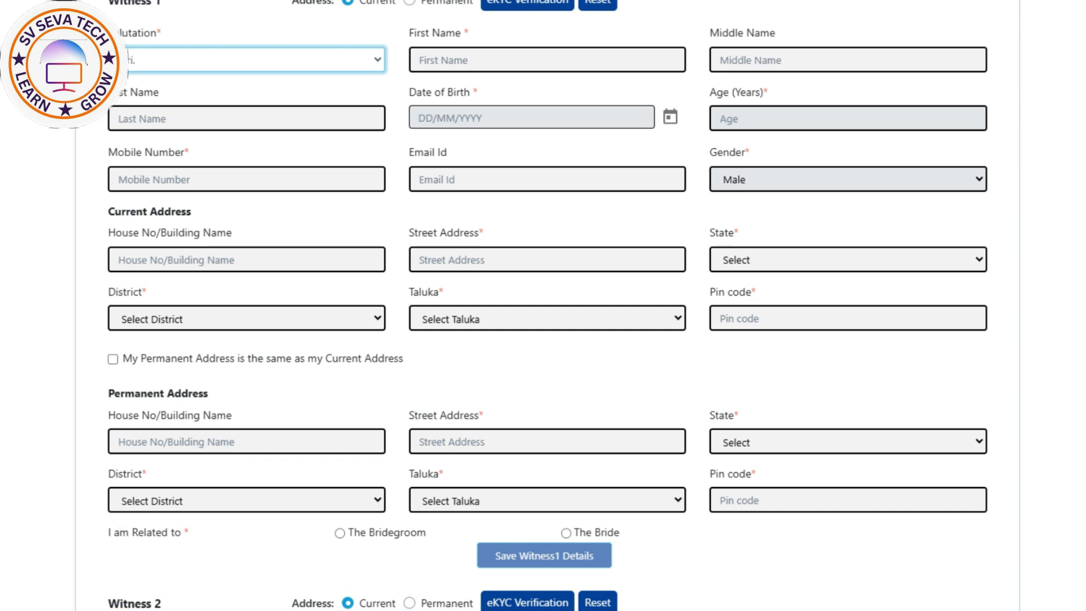
{"action": "left_click", "coordinate": [410, 2]}
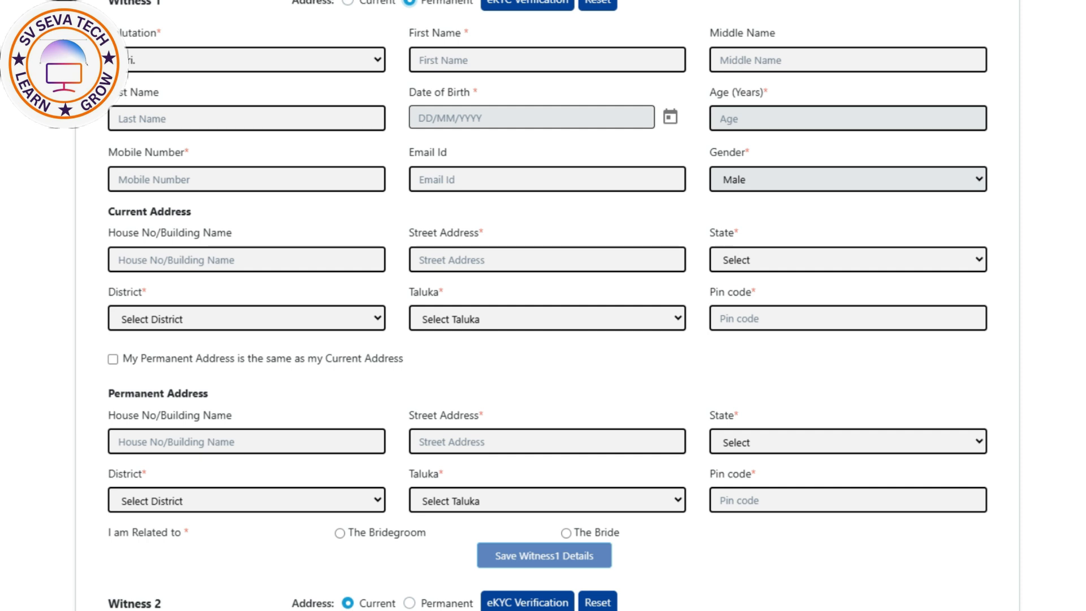
Step: Mark Witness 1 as related to the bridegroom with the relation Father, and save the Witness 1 details
{"action": "scroll", "coordinate": [543, 305], "scroll_direction": "down", "scroll_amount": 3}
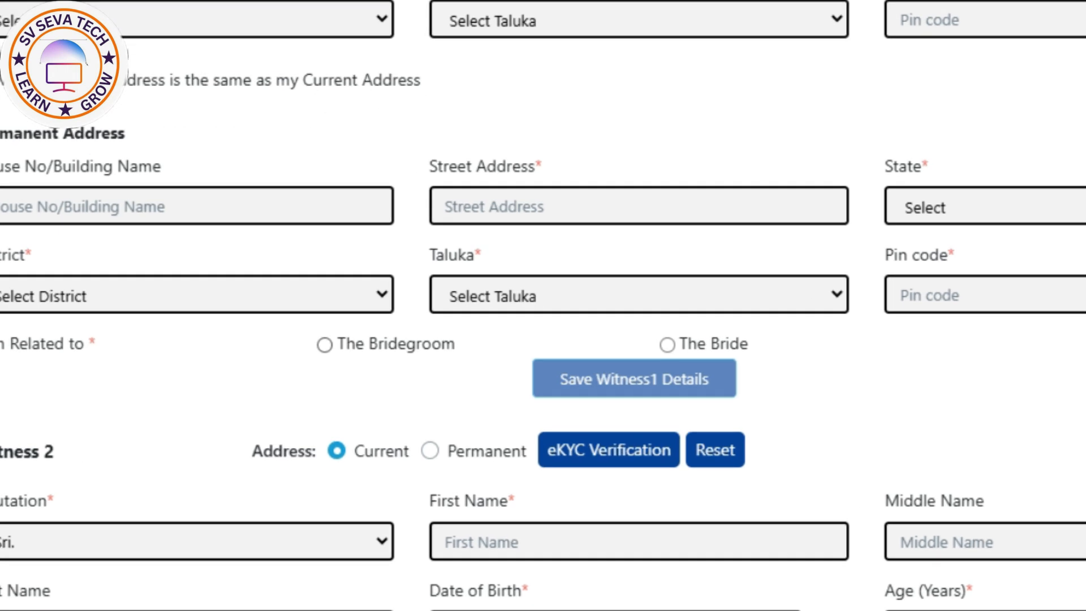
{"action": "left_click", "coordinate": [324, 344]}
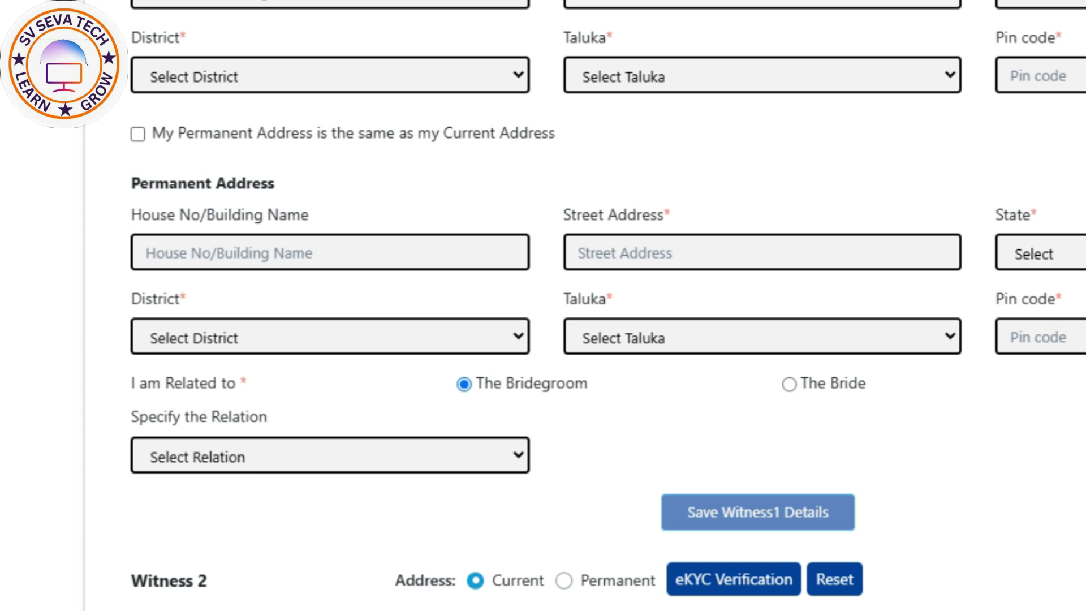
{"action": "left_click", "coordinate": [345, 454]}
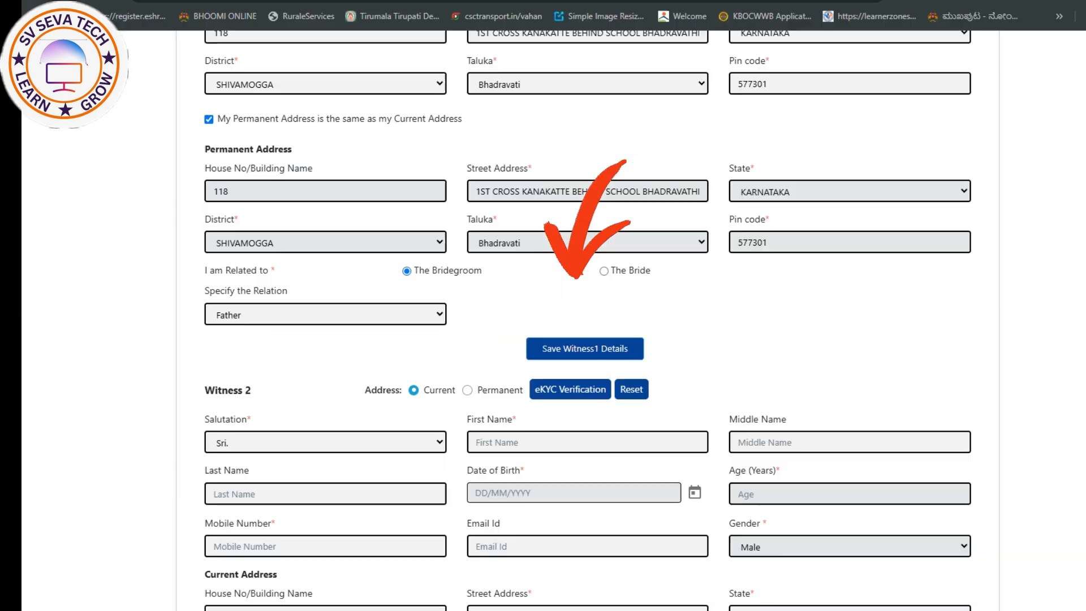
{"action": "left_click", "coordinate": [593, 267]}
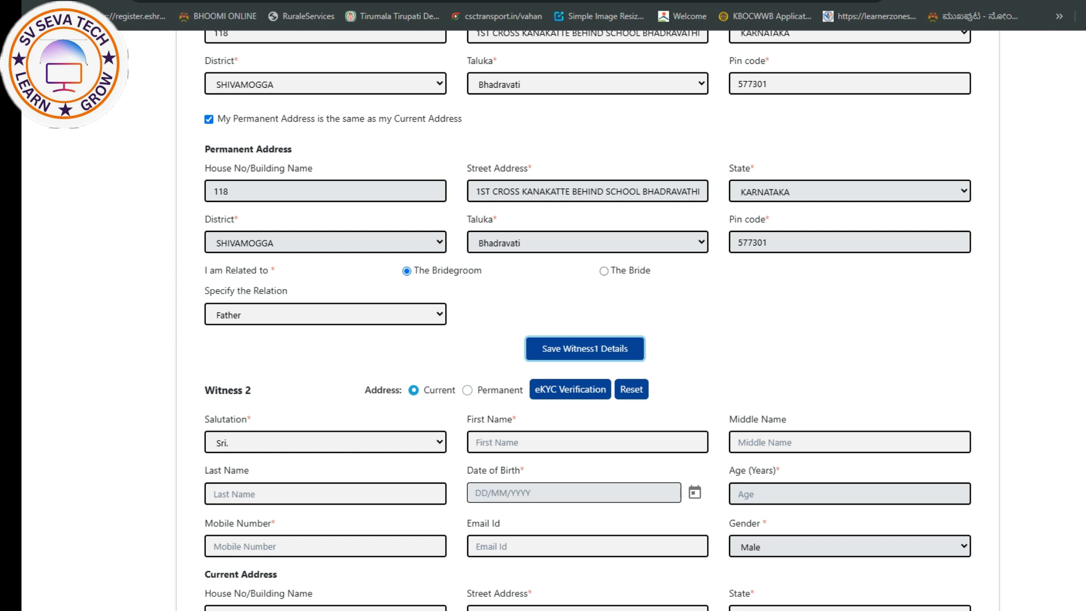
Step: Choose Smt. as Witness 2's salutation and select the Permanent address option for Witness 2
{"action": "scroll", "coordinate": [588, 317], "scroll_direction": "down", "scroll_amount": 5}
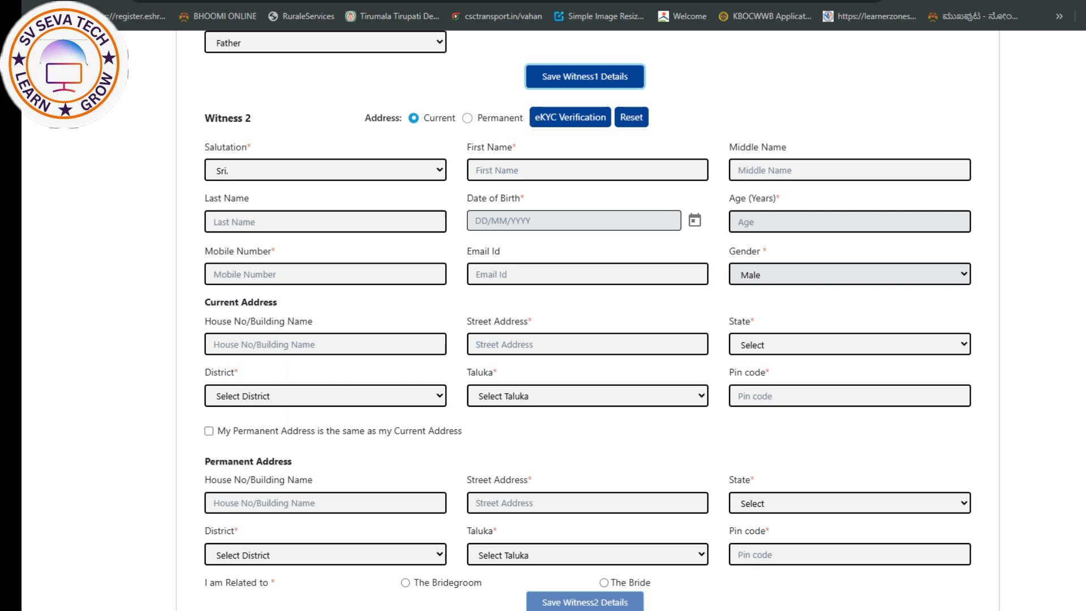
{"action": "left_click", "coordinate": [265, 169]}
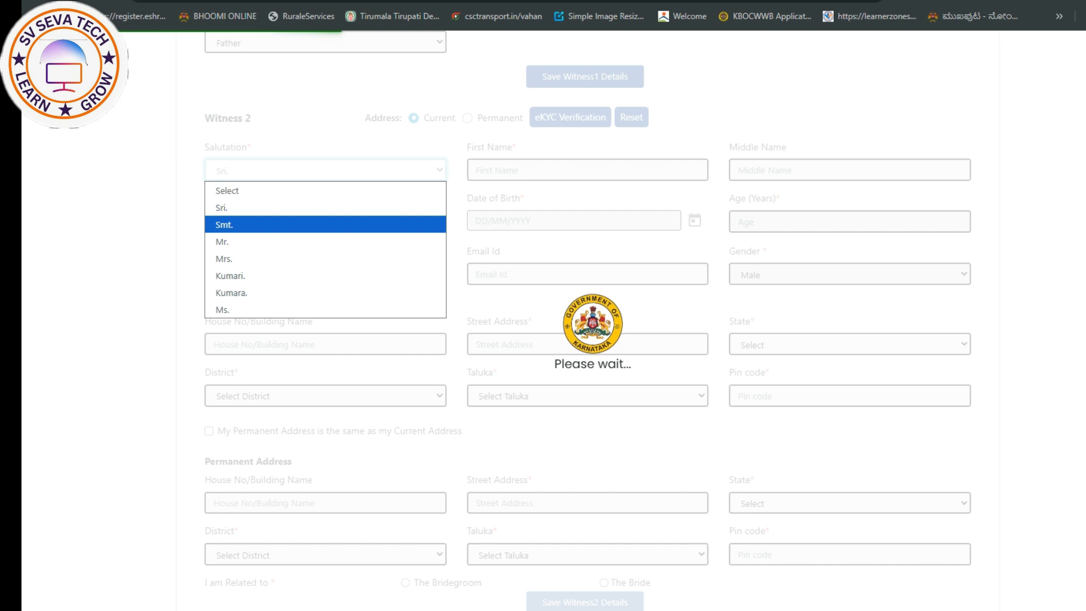
{"action": "left_click", "coordinate": [266, 224]}
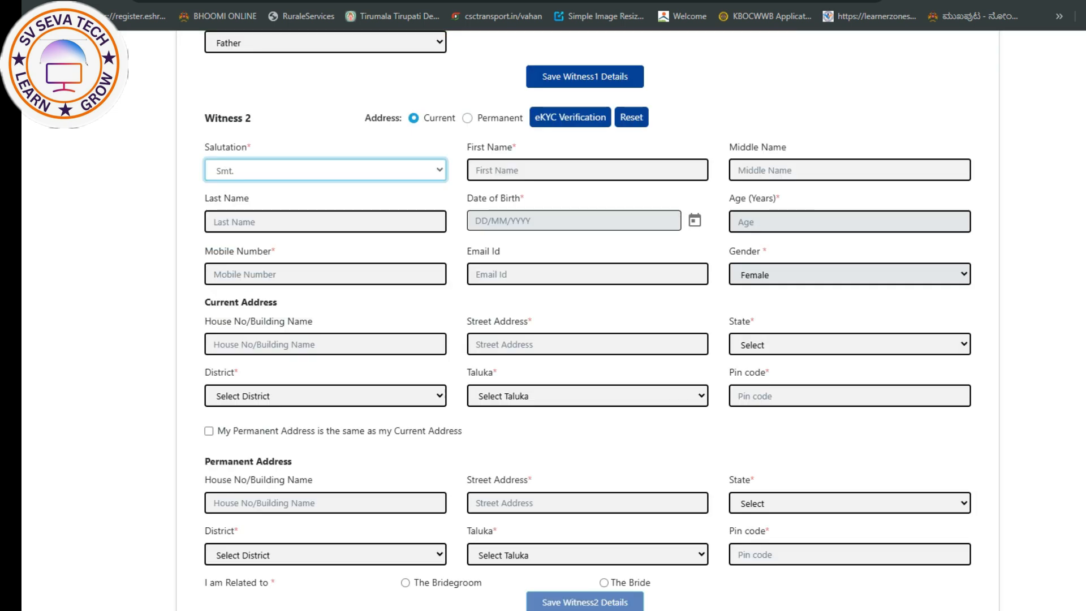
{"action": "left_click", "coordinate": [467, 118]}
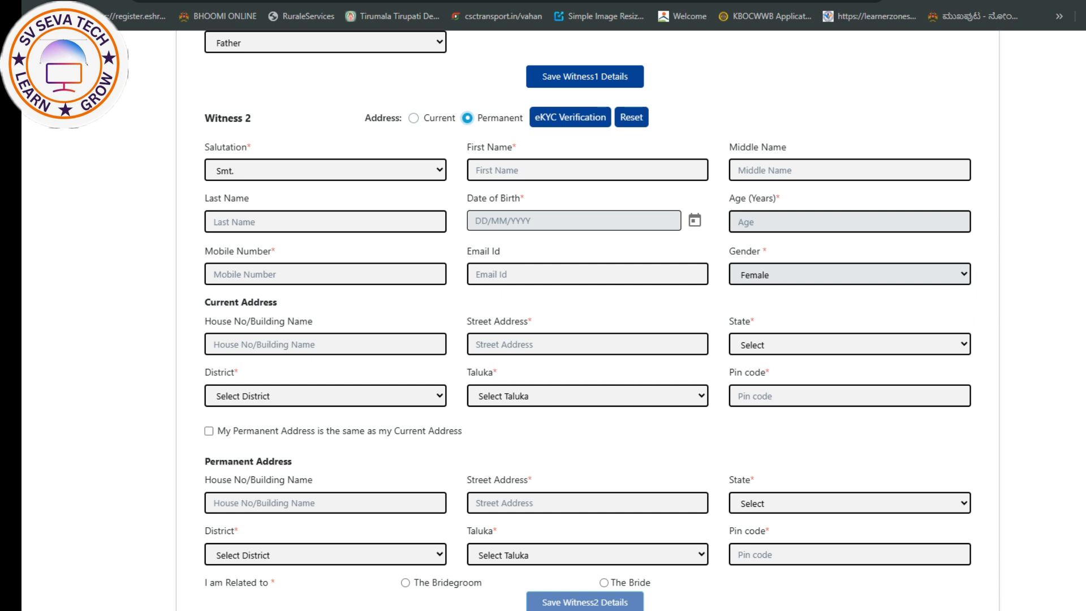
Step: Mark Witness 2 as related to the bridegroom with the relation Mother, and save the Witness 2 details
{"action": "scroll", "coordinate": [543, 317], "scroll_direction": "down", "scroll_amount": 1}
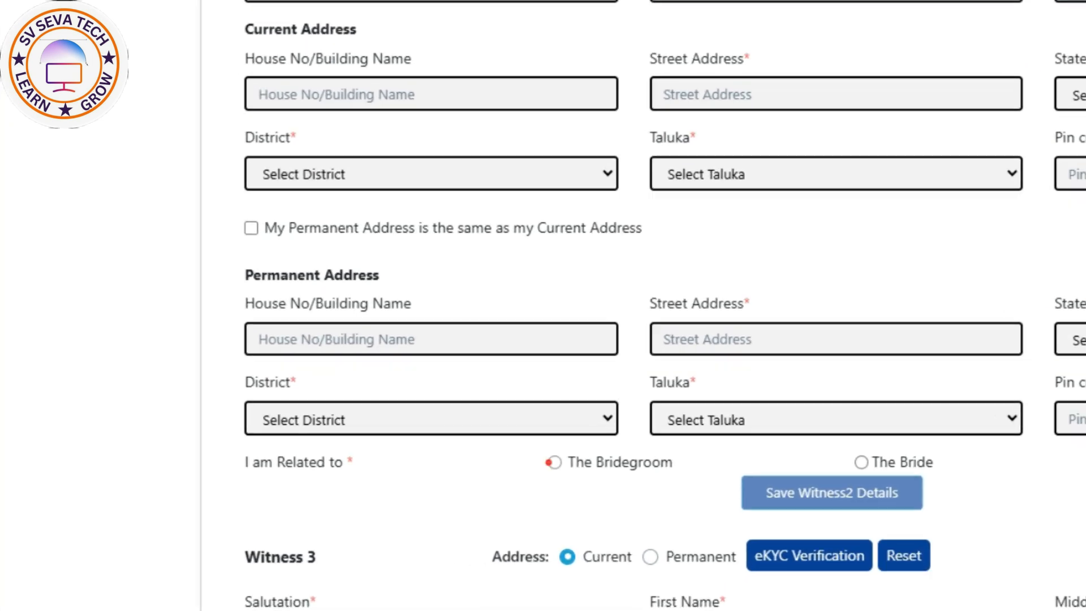
{"action": "left_click", "coordinate": [405, 514]}
{"action": "scroll", "coordinate": [458, 408], "scroll_direction": "down", "scroll_amount": 1}
{"action": "left_click", "coordinate": [459, 407]}
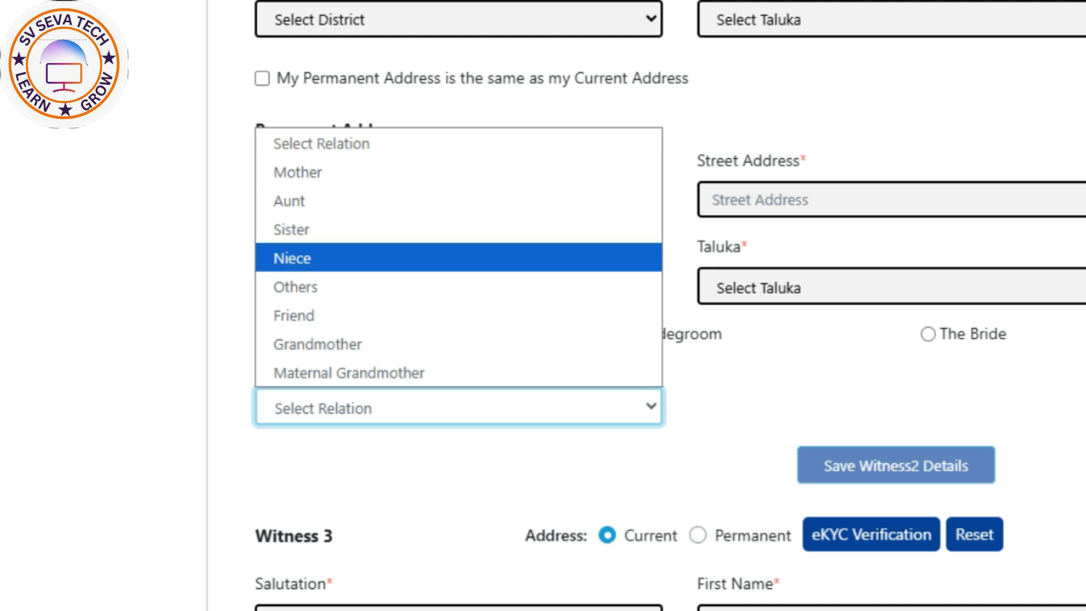
{"action": "left_click", "coordinate": [395, 172]}
{"action": "left_click", "coordinate": [495, 457]}
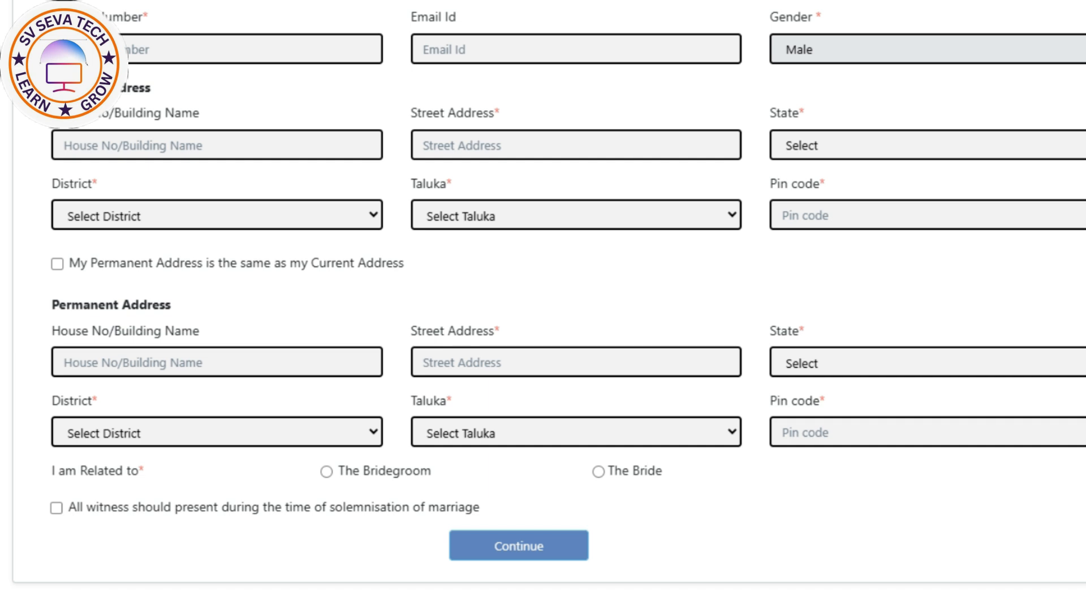
Step: Choose Smt. as Witness 3's salutation and mark Witness 3 as related to the bride with the relation Mother
{"action": "left_click", "coordinate": [217, 1]}
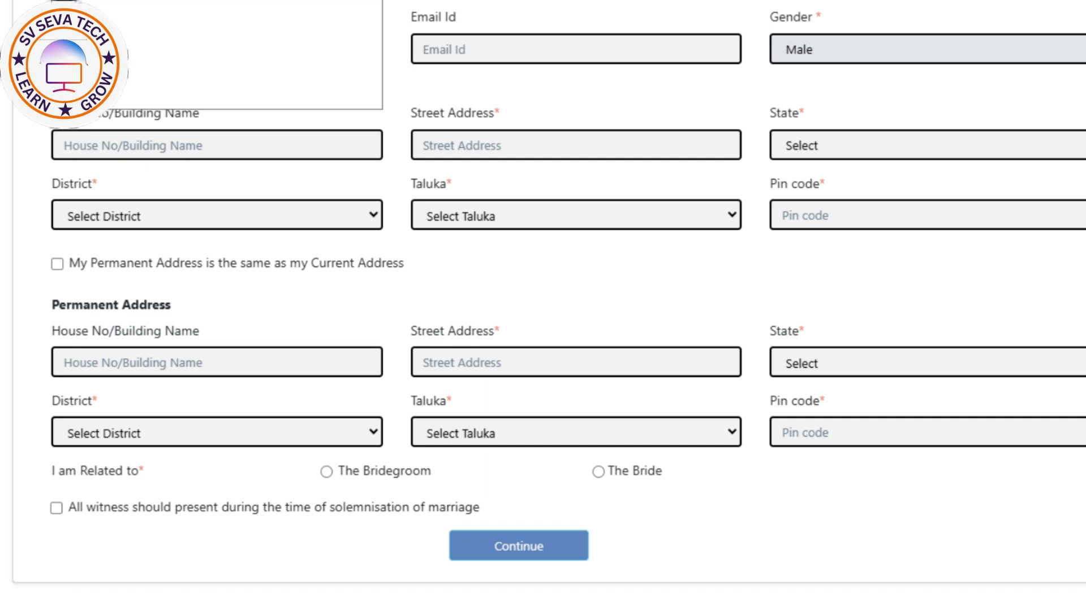
{"action": "left_click", "coordinate": [217, 1]}
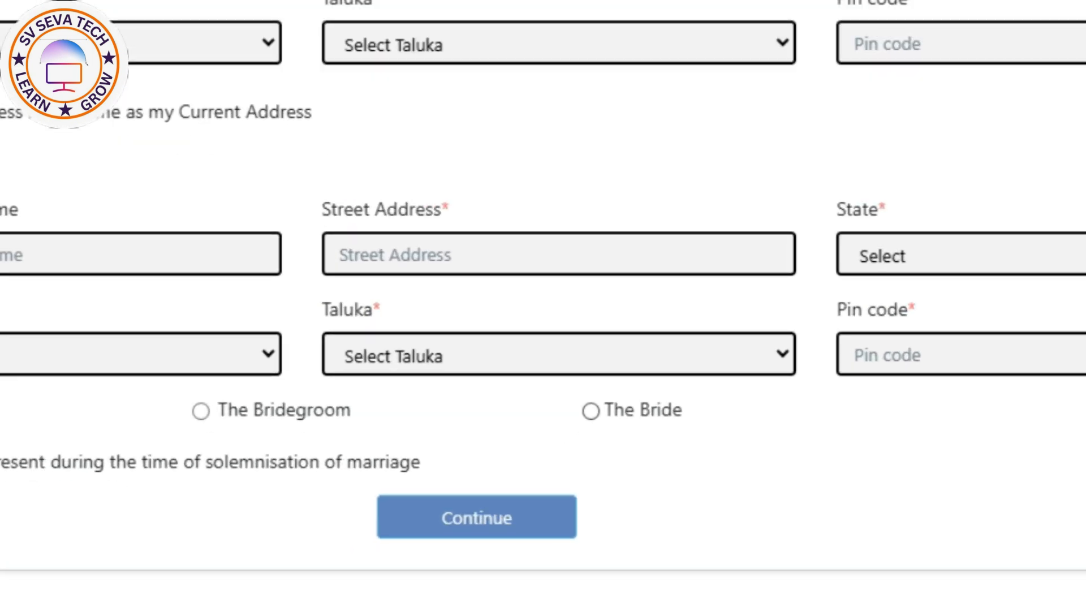
{"action": "left_click", "coordinate": [590, 411]}
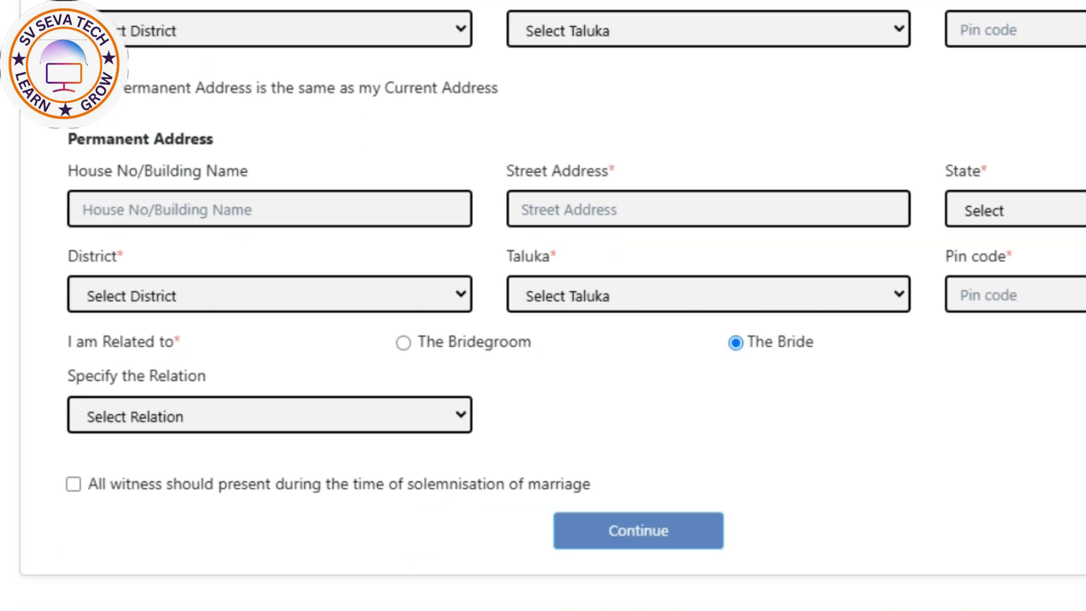
{"action": "left_click", "coordinate": [359, 416]}
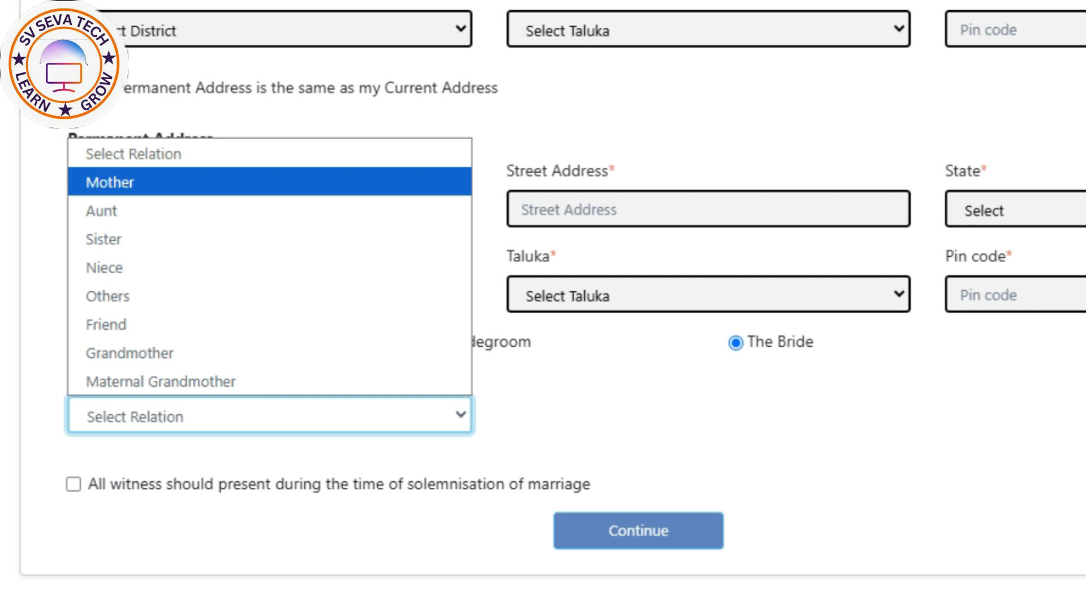
{"action": "left_click", "coordinate": [321, 180]}
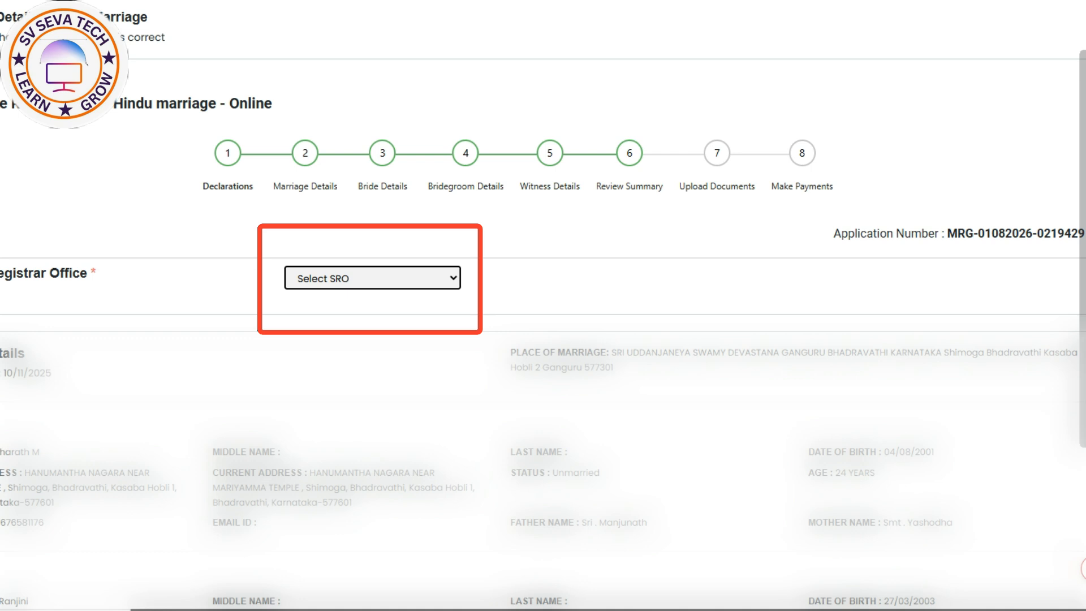
Step: Select Bhadravati as the Sub Registrar Office in the review summary
{"action": "left_click", "coordinate": [372, 277]}
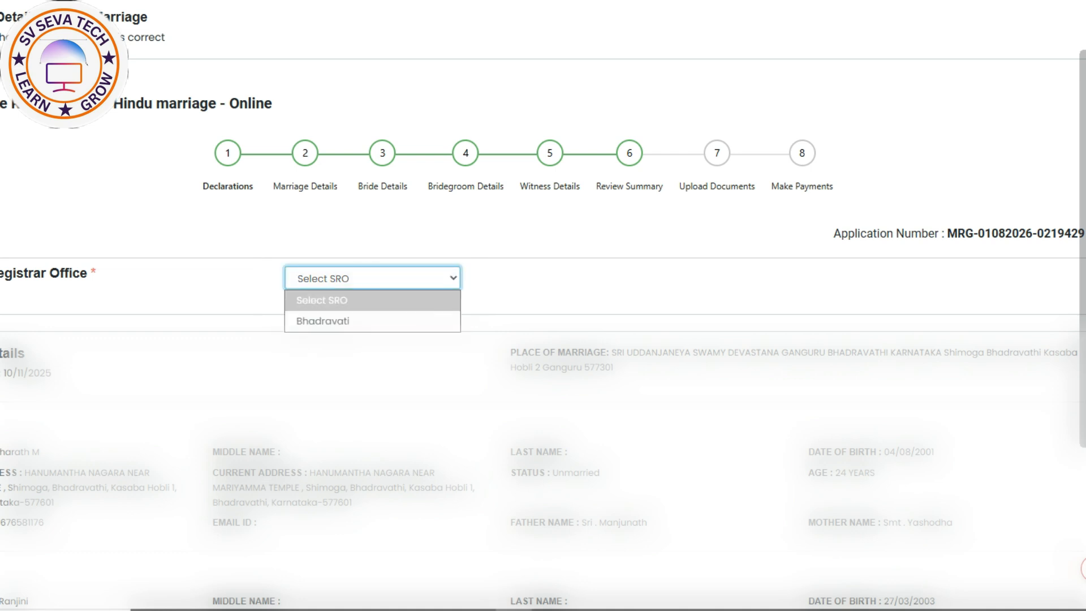
{"action": "left_click", "coordinate": [356, 321]}
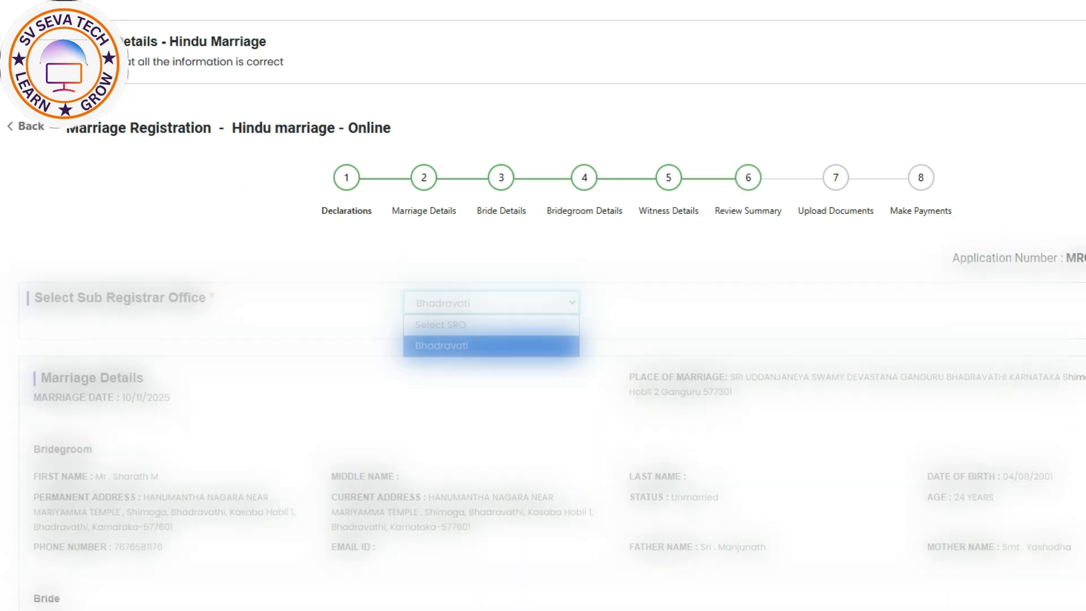
{"action": "left_click", "coordinate": [473, 347]}
Step: Review the application summary, accept the declaration that all information is correct, and view Form 1 and Form 1A
{"action": "scroll", "coordinate": [543, 306], "scroll_direction": "down", "scroll_amount": 7}
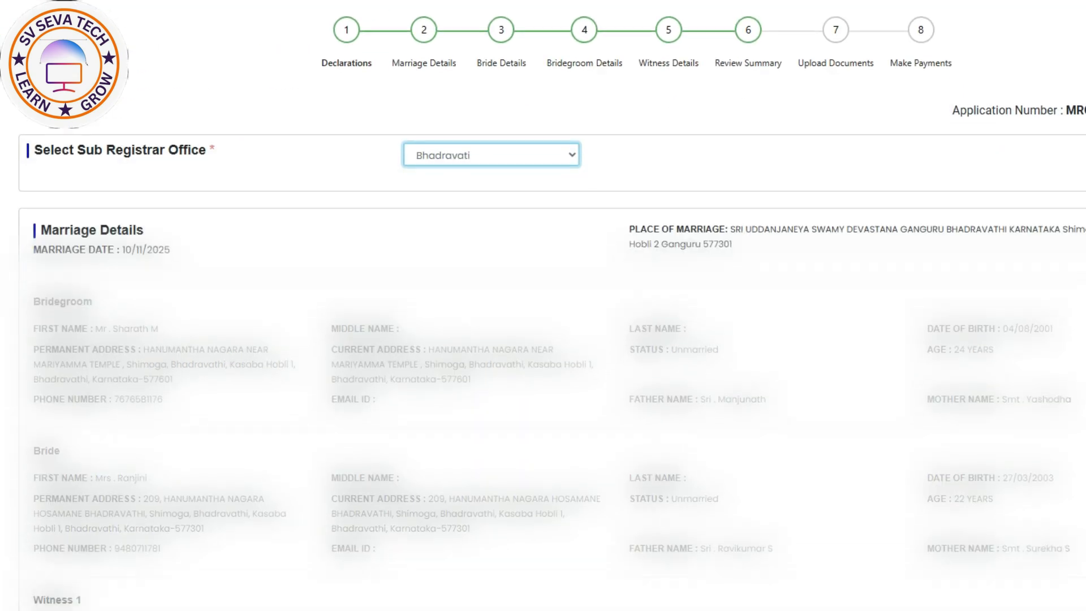
{"action": "scroll", "coordinate": [543, 306], "scroll_direction": "down", "scroll_amount": 5}
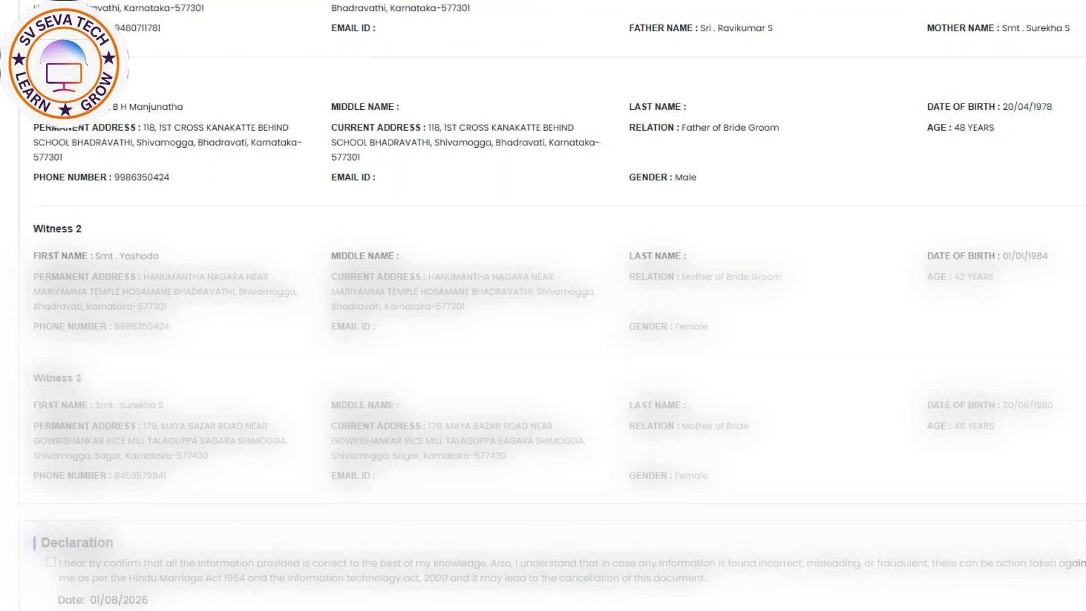
{"action": "scroll", "coordinate": [543, 305], "scroll_direction": "down", "scroll_amount": 2}
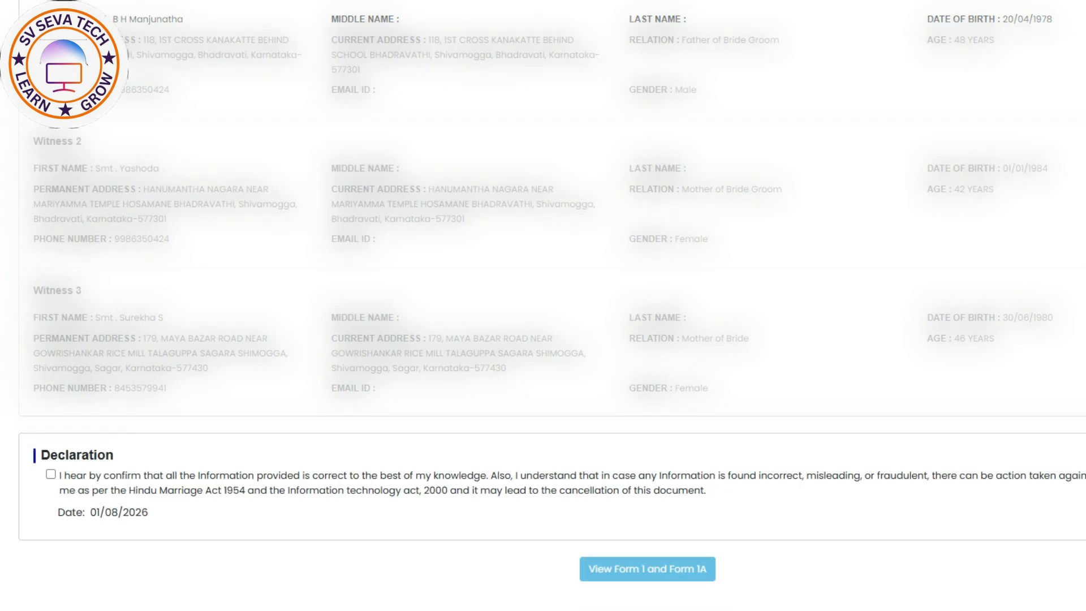
{"action": "left_click", "coordinate": [51, 474]}
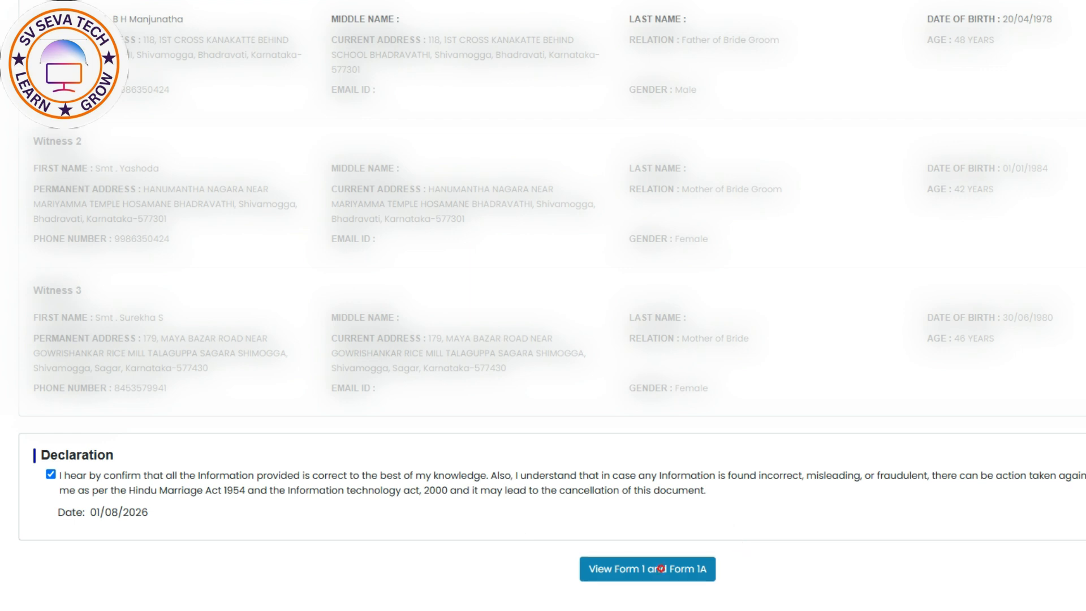
{"action": "left_click", "coordinate": [659, 568]}
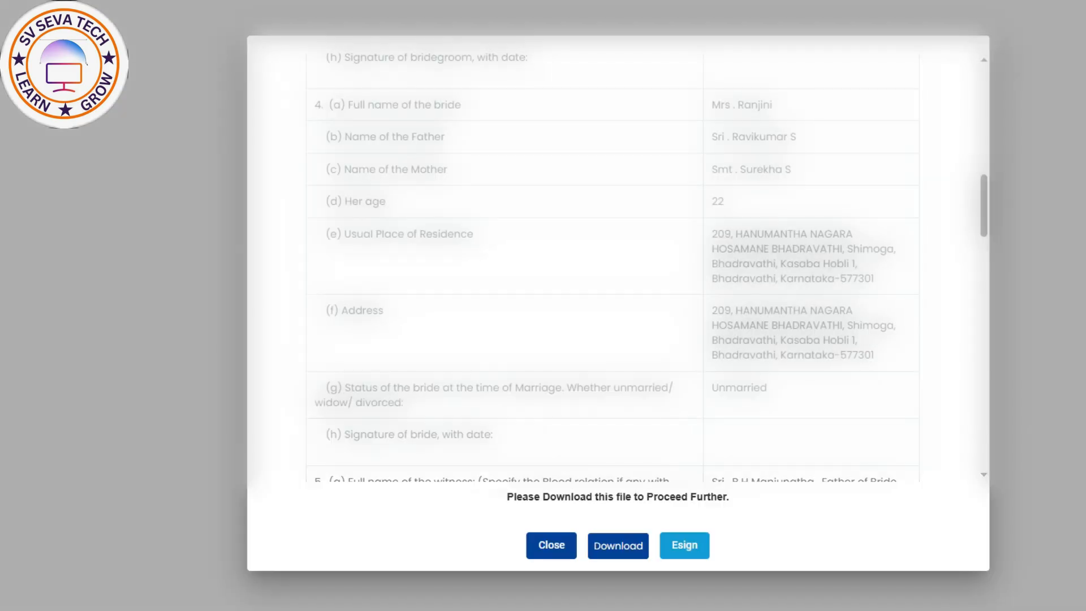
Step: Download Form 1 and Form 1A, and start the e-signing at the Aadhaar number entry
{"action": "scroll", "coordinate": [608, 266], "scroll_direction": "down", "scroll_amount": 4}
{"action": "scroll", "coordinate": [611, 266], "scroll_direction": "down", "scroll_amount": 5}
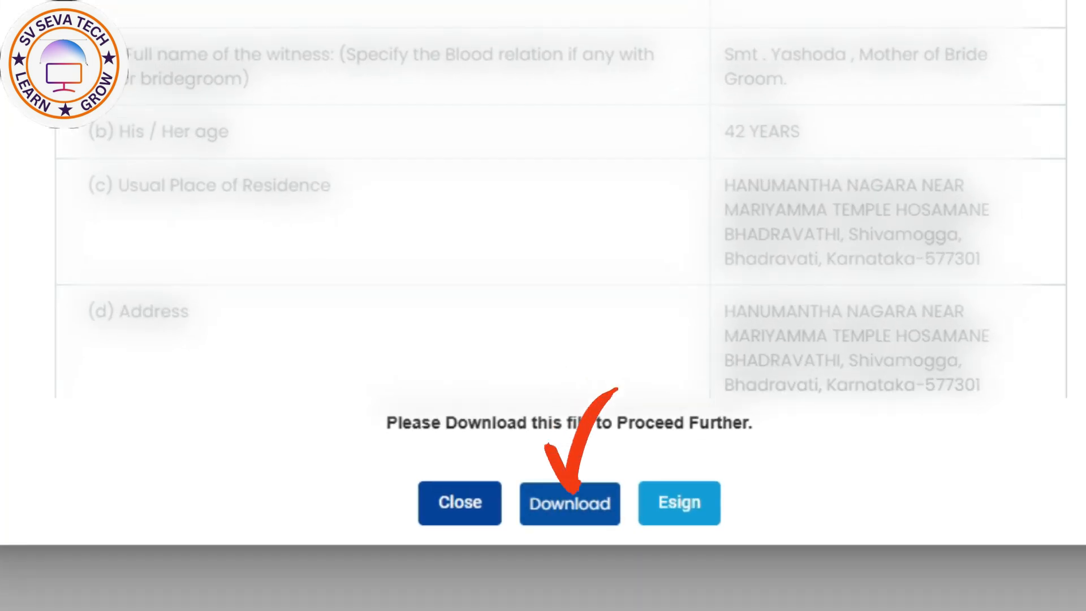
{"action": "left_click", "coordinate": [571, 503]}
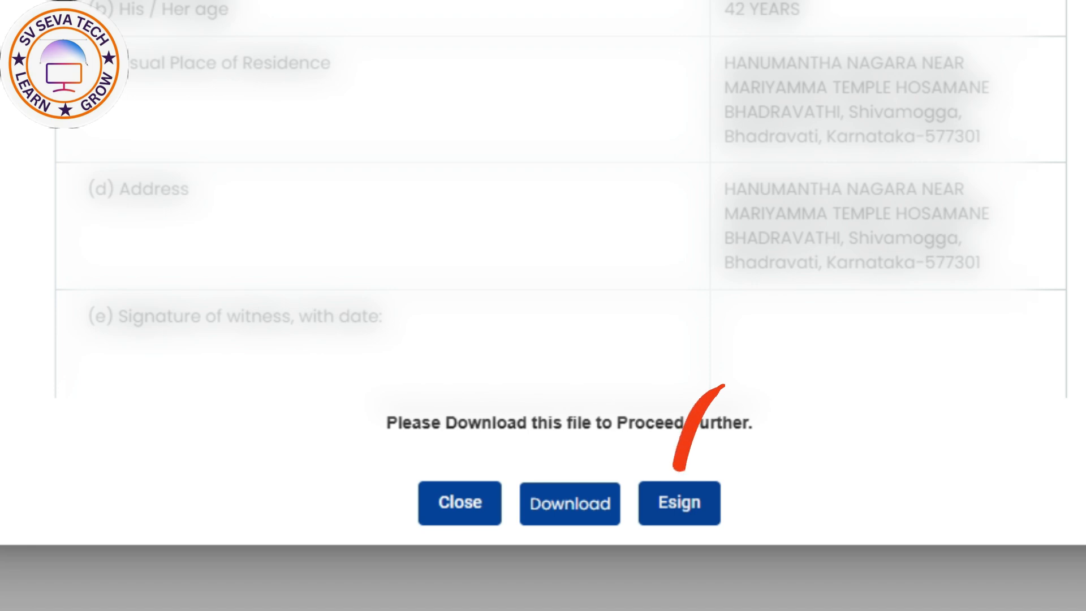
{"action": "left_click", "coordinate": [684, 502]}
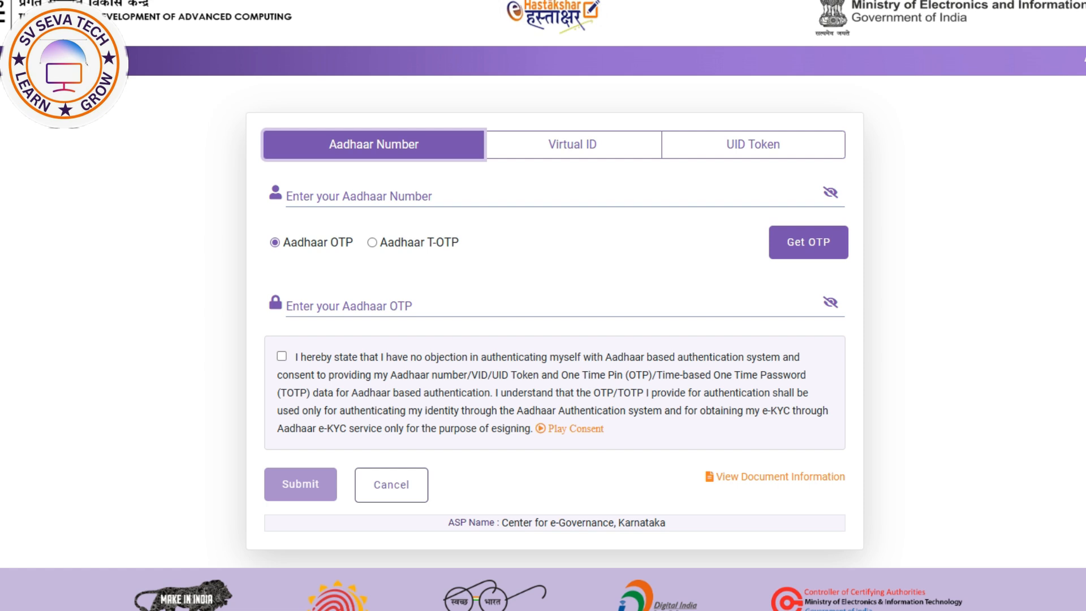
{"action": "left_click", "coordinate": [328, 192]}
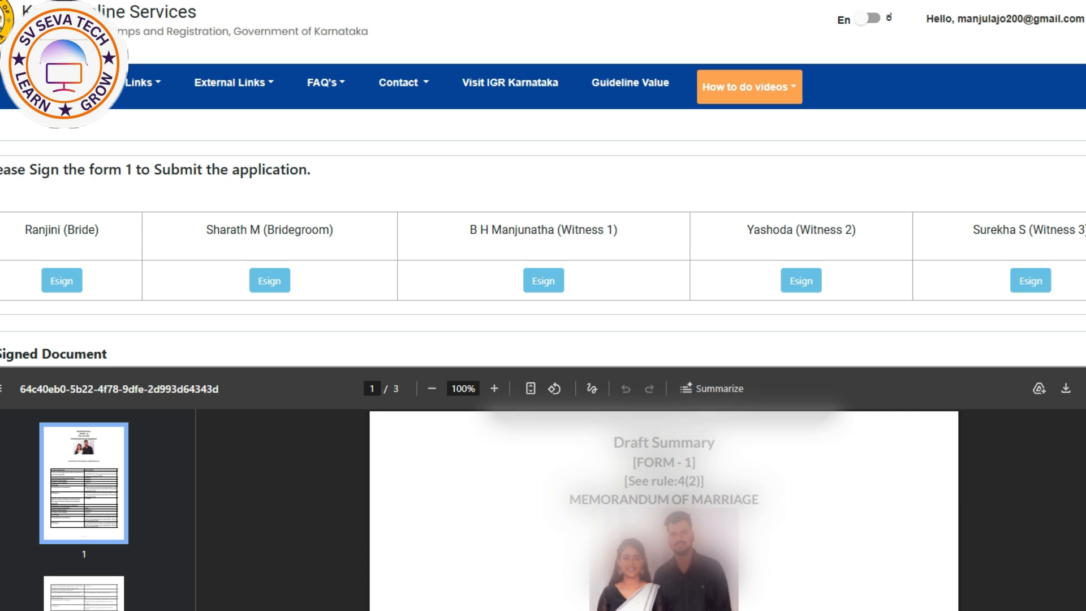
Step: Check the signatures at the end of the signed Form 1 document and continue to the document upload
{"action": "scroll", "coordinate": [664, 453], "scroll_direction": "down", "scroll_amount": 20}
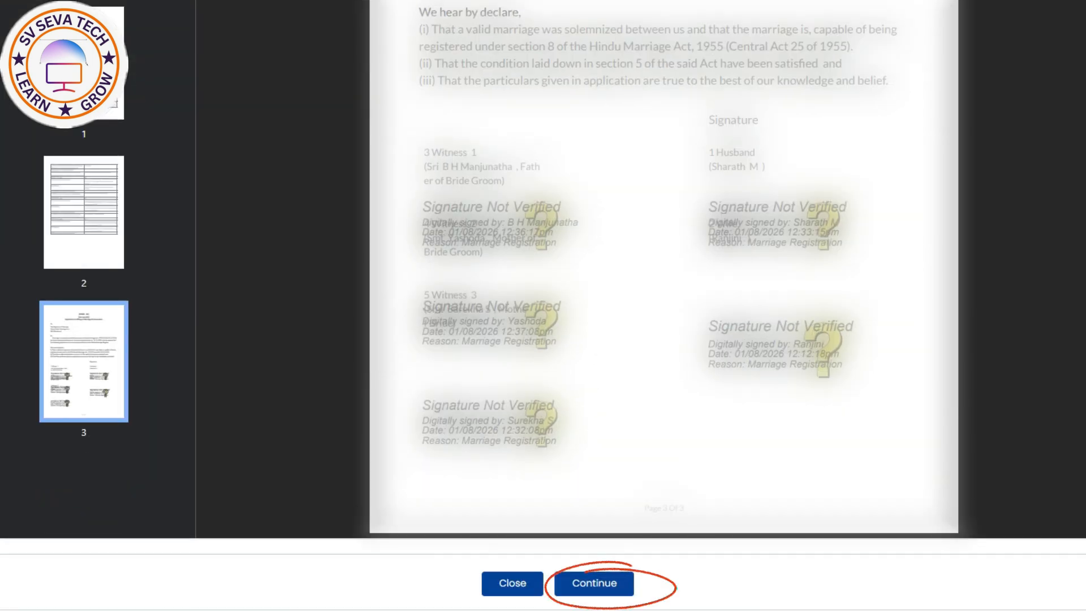
{"action": "left_click", "coordinate": [594, 583]}
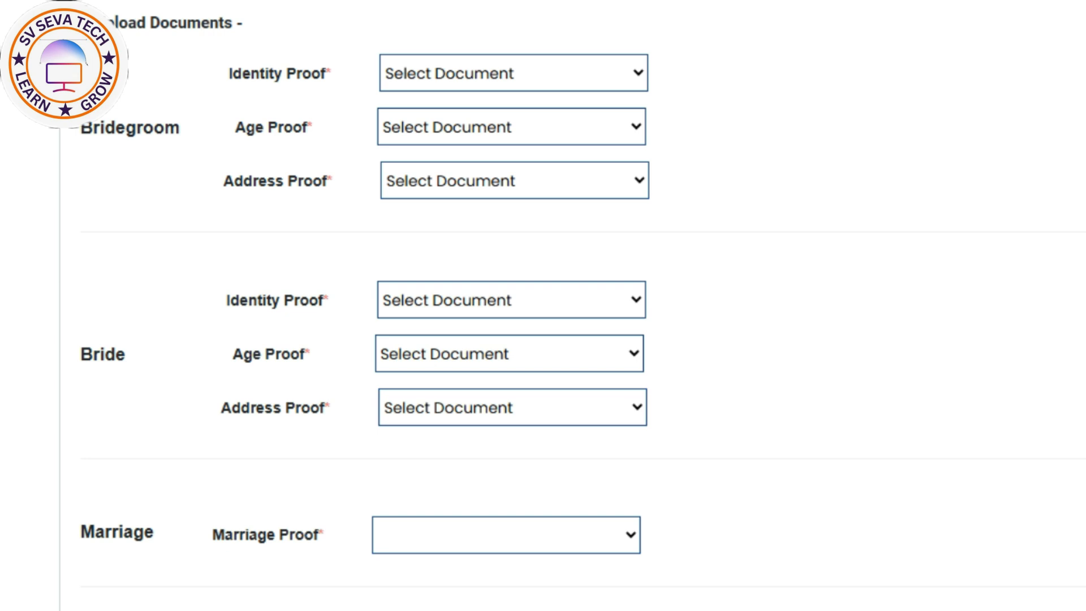
Step: Choose the bridegroom's documents: Aadhar Number as identity proof, School Leaving Certificate (SSLC) as age proof and Voter ID (EPIC Card) as address proof
{"action": "left_click", "coordinate": [516, 72]}
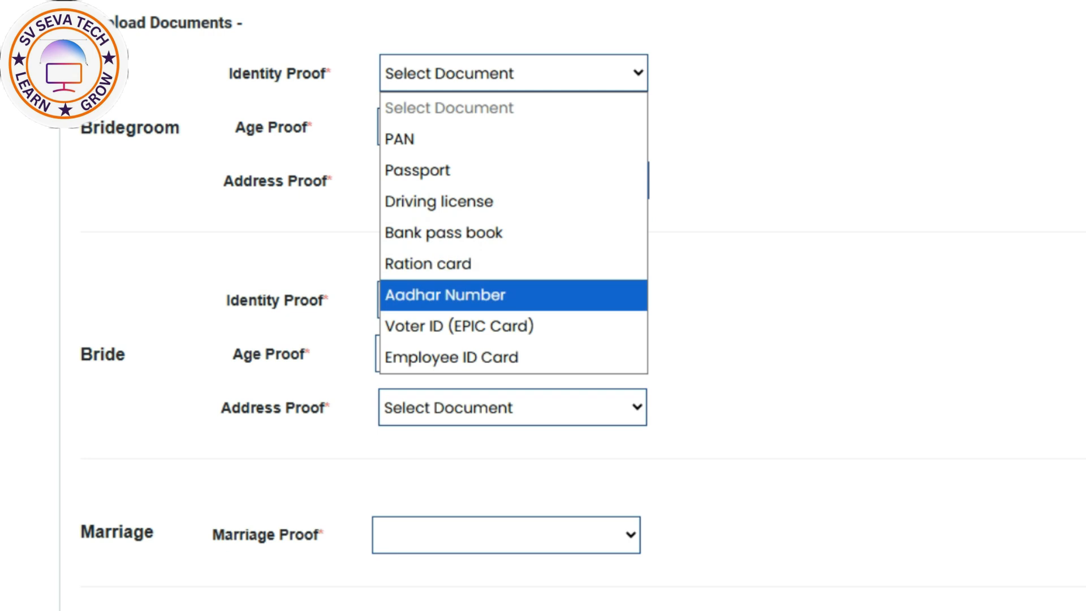
{"action": "left_click", "coordinate": [502, 292]}
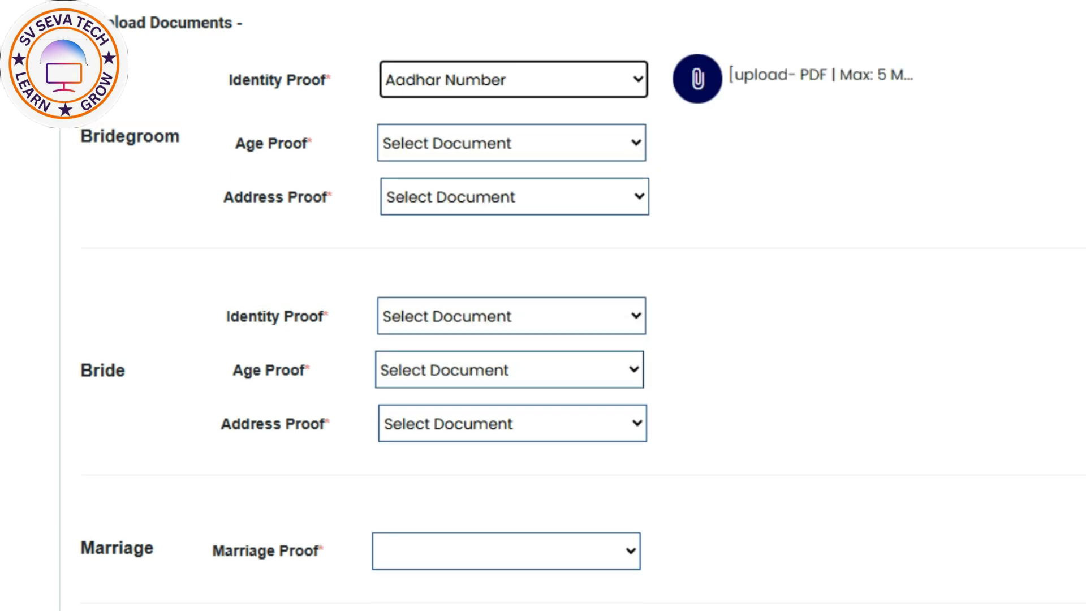
{"action": "left_click", "coordinate": [485, 142]}
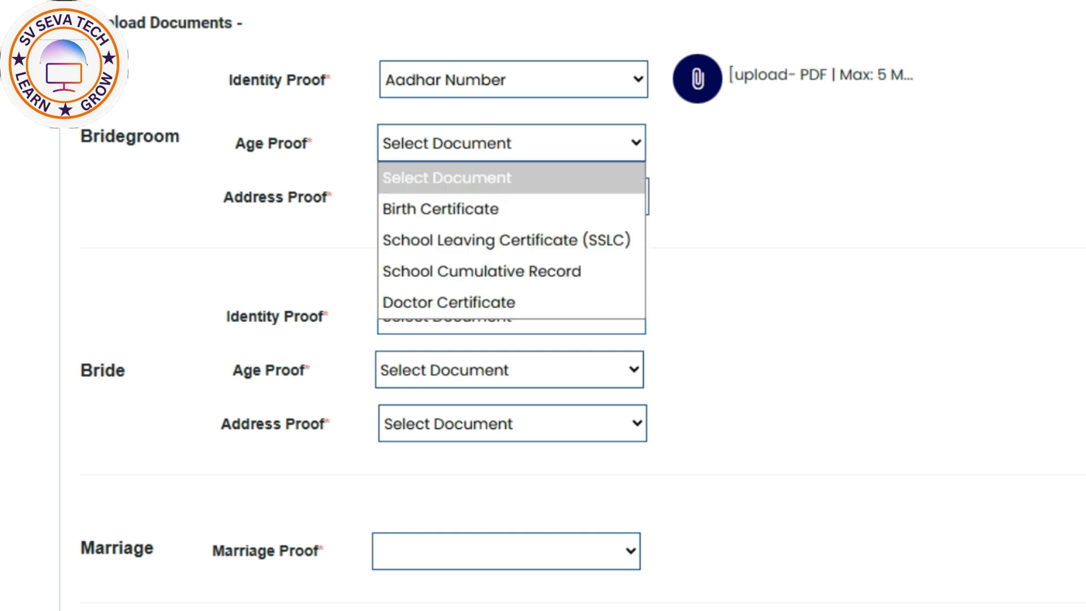
{"action": "left_click", "coordinate": [506, 240]}
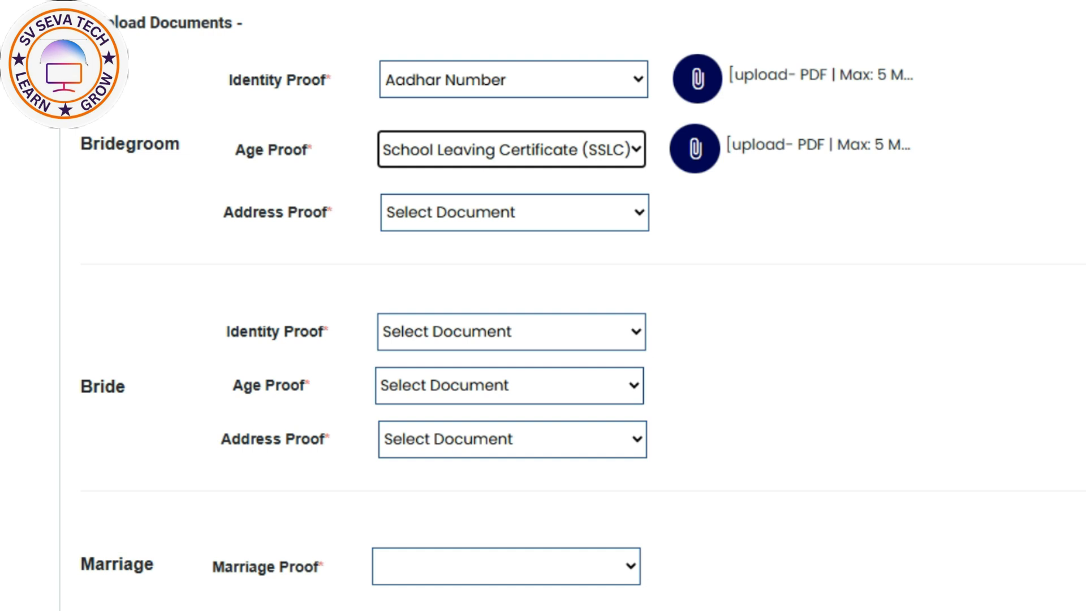
{"action": "left_click", "coordinate": [511, 149]}
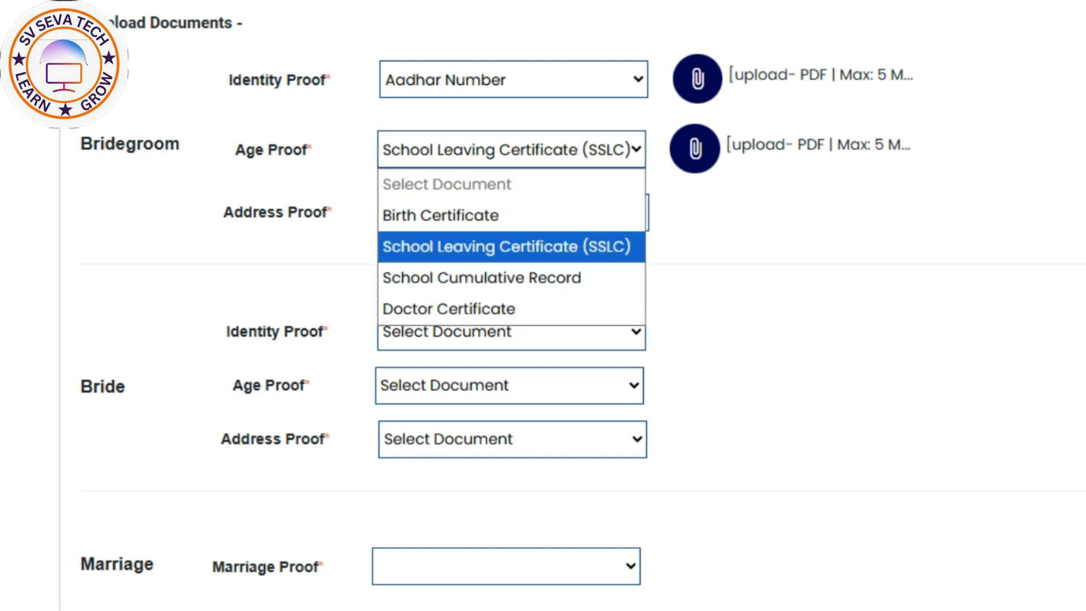
{"action": "left_click", "coordinate": [506, 247]}
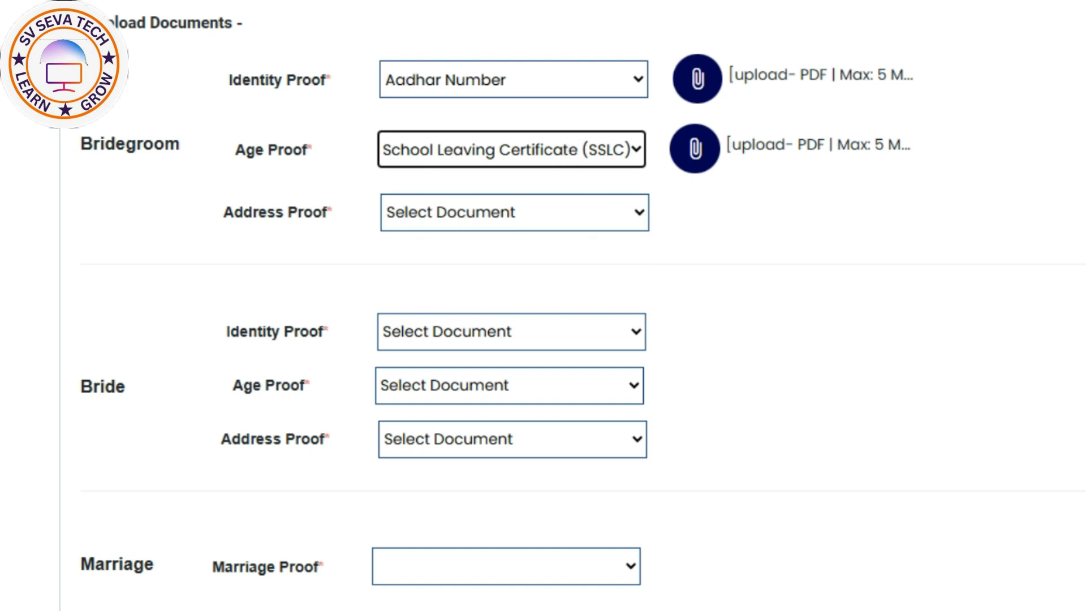
{"action": "left_click", "coordinate": [517, 213]}
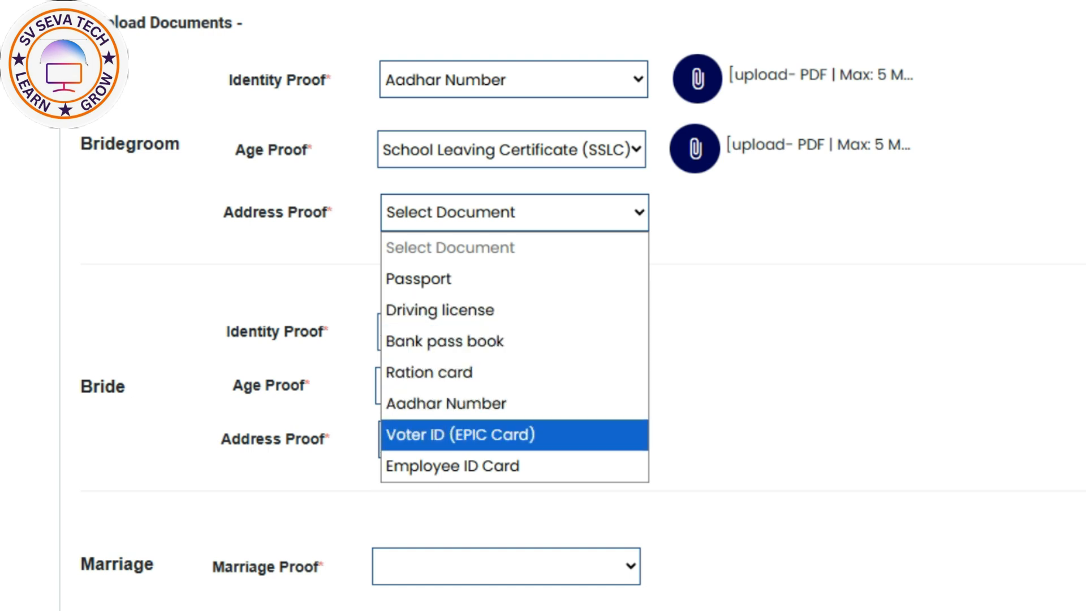
{"action": "left_click", "coordinate": [501, 432]}
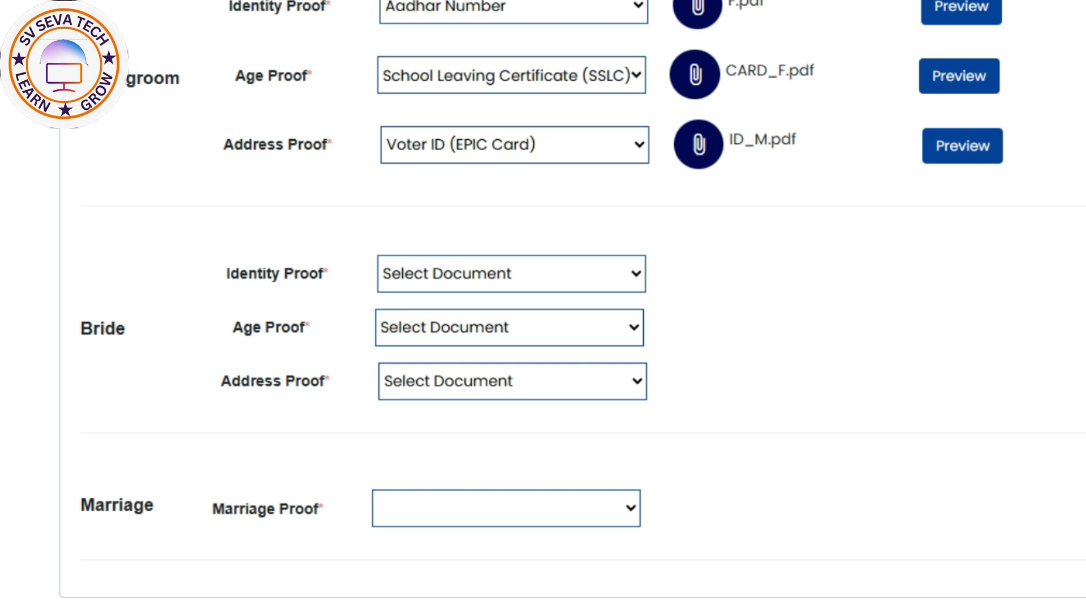
Step: Choose the bride's documents: Aadhar Number as identity proof, School Leaving Certificate (SSLC) as age proof and Voter ID (EPIC Card) as address proof
{"action": "scroll", "coordinate": [543, 306], "scroll_direction": "down", "scroll_amount": 4}
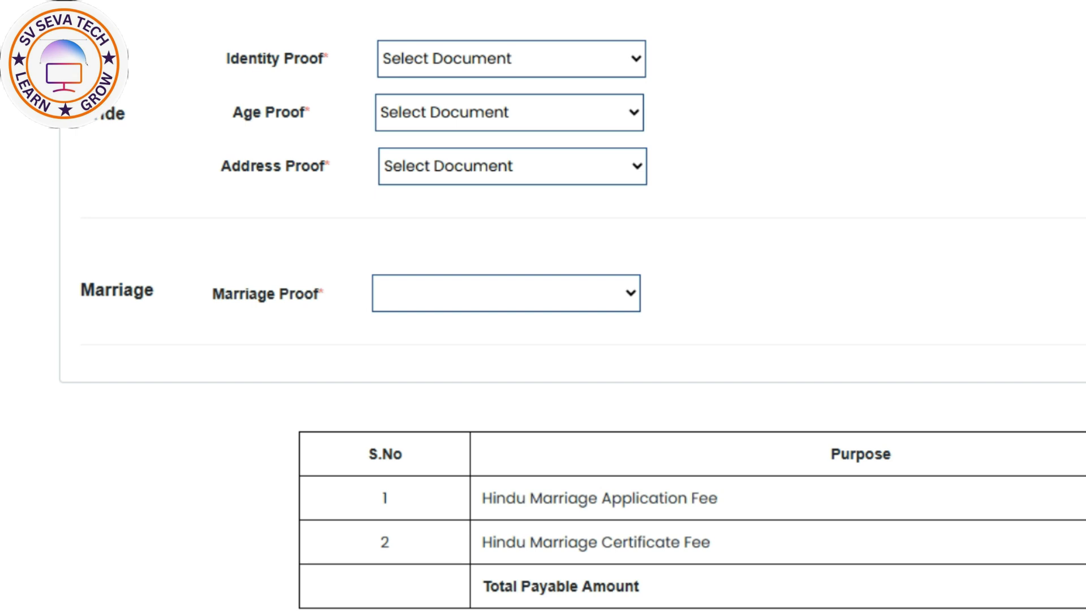
{"action": "left_click", "coordinate": [511, 59]}
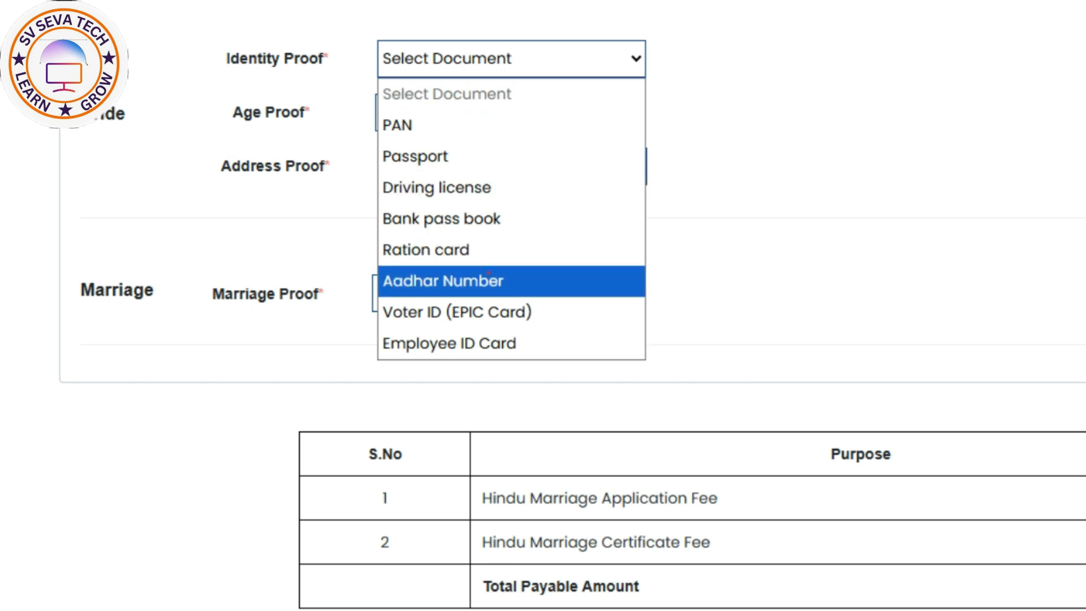
{"action": "left_click", "coordinate": [488, 277]}
{"action": "left_click", "coordinate": [461, 131]}
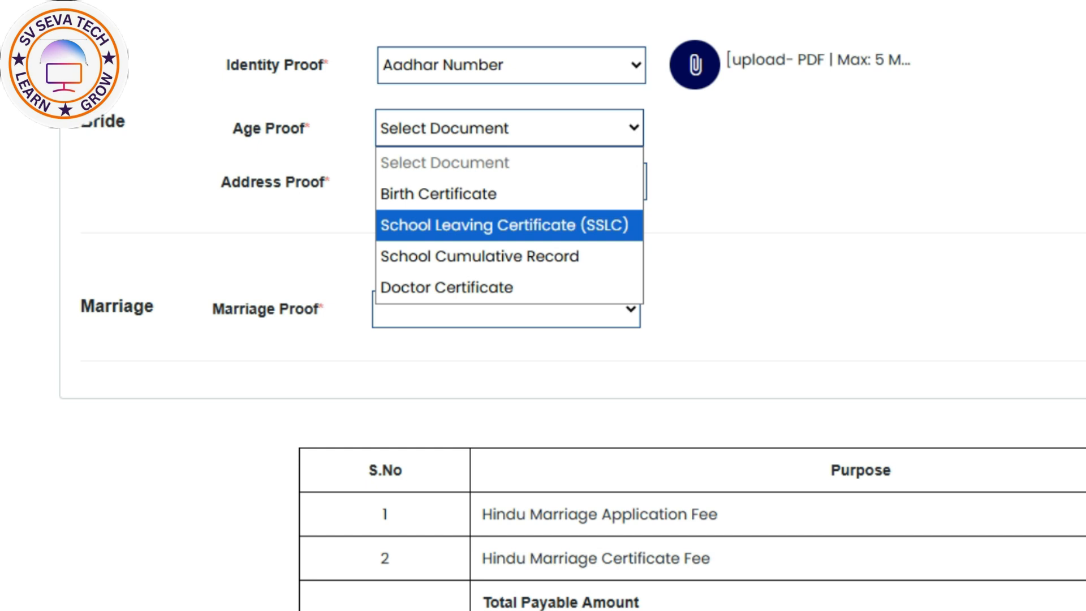
{"action": "left_click", "coordinate": [552, 226]}
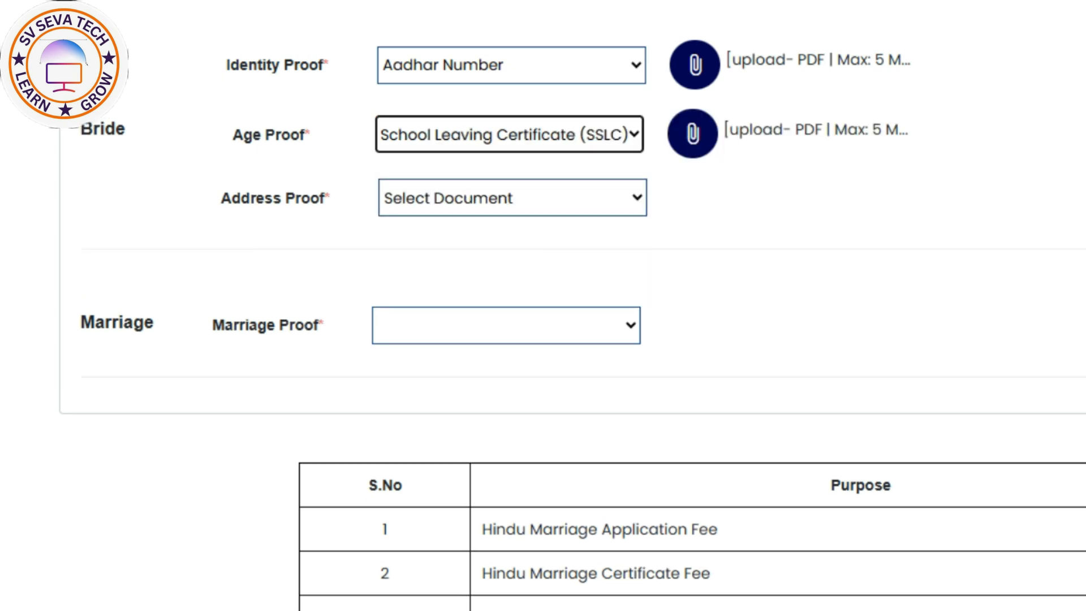
{"action": "left_click", "coordinate": [454, 198]}
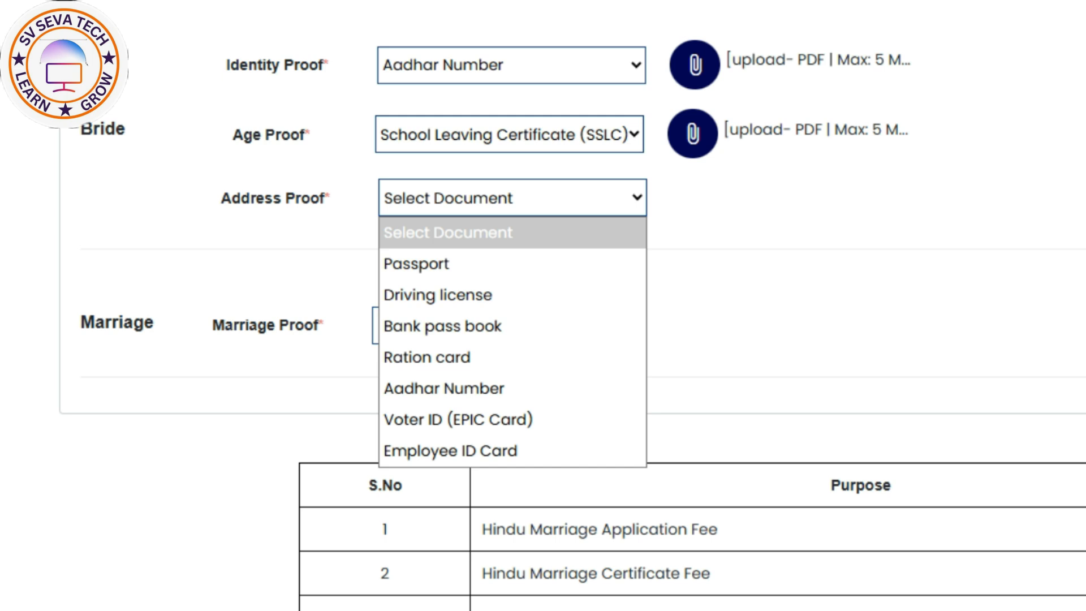
{"action": "left_click", "coordinate": [455, 419]}
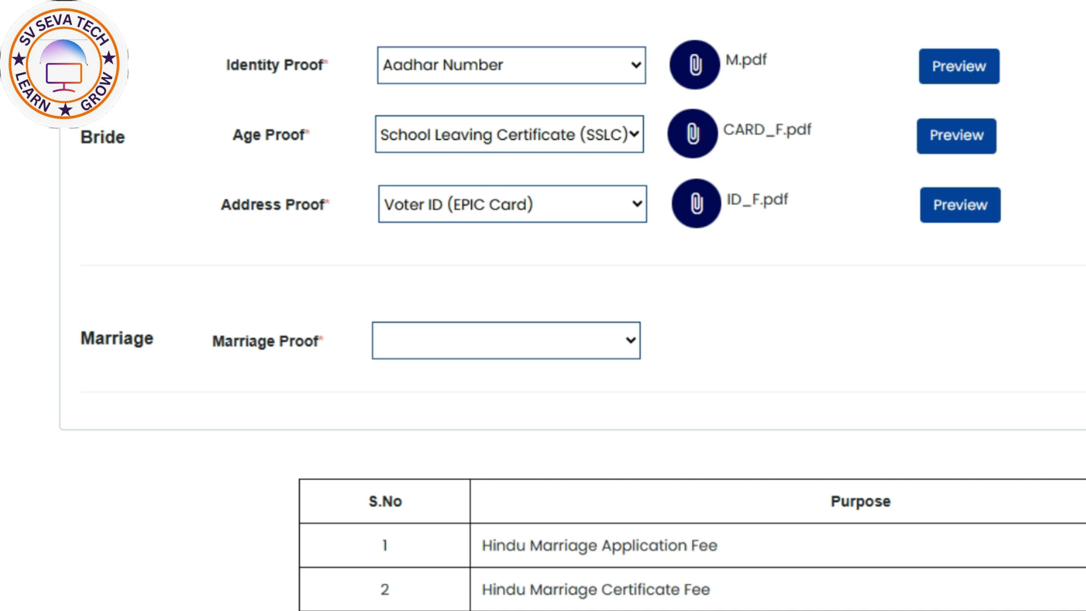
Step: Choose Wedding Invitation Card as marriage proof, attach CARD.pdf and submit the documents
{"action": "left_click", "coordinate": [468, 342]}
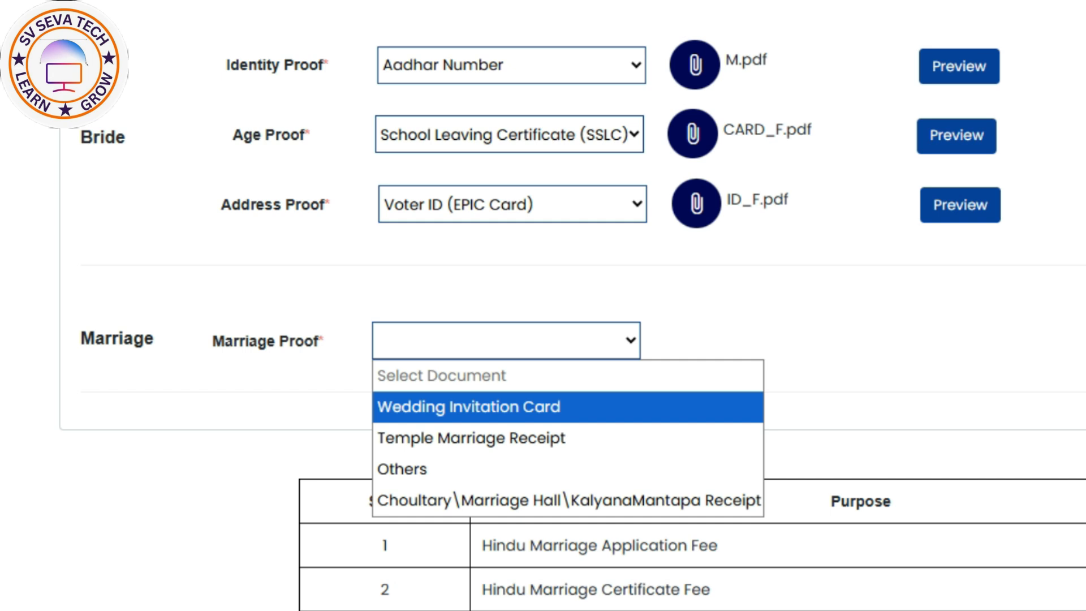
{"action": "left_click", "coordinate": [546, 407]}
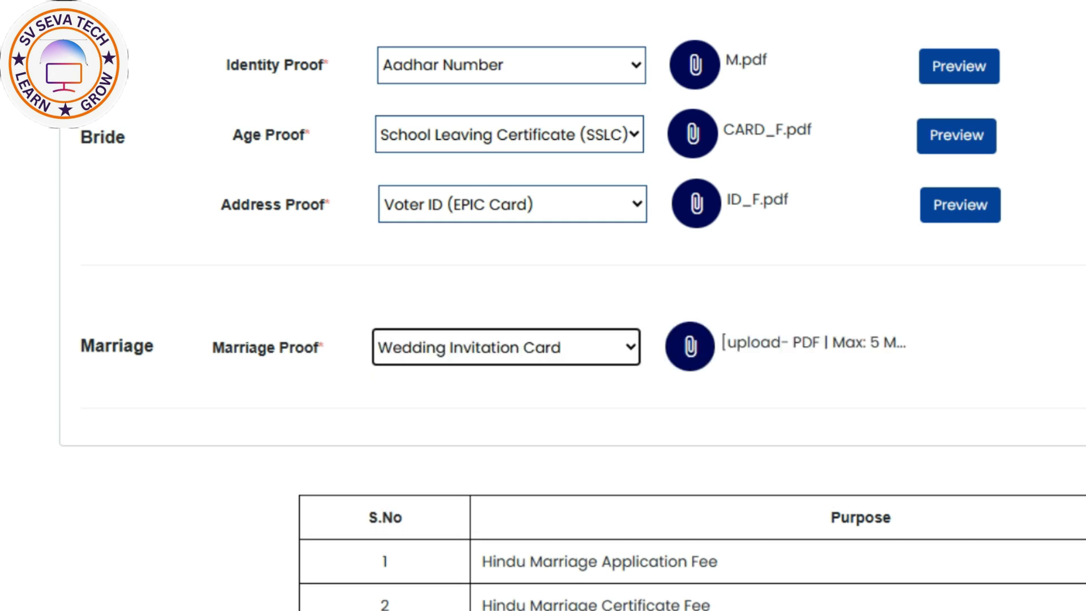
{"action": "left_click", "coordinate": [689, 346]}
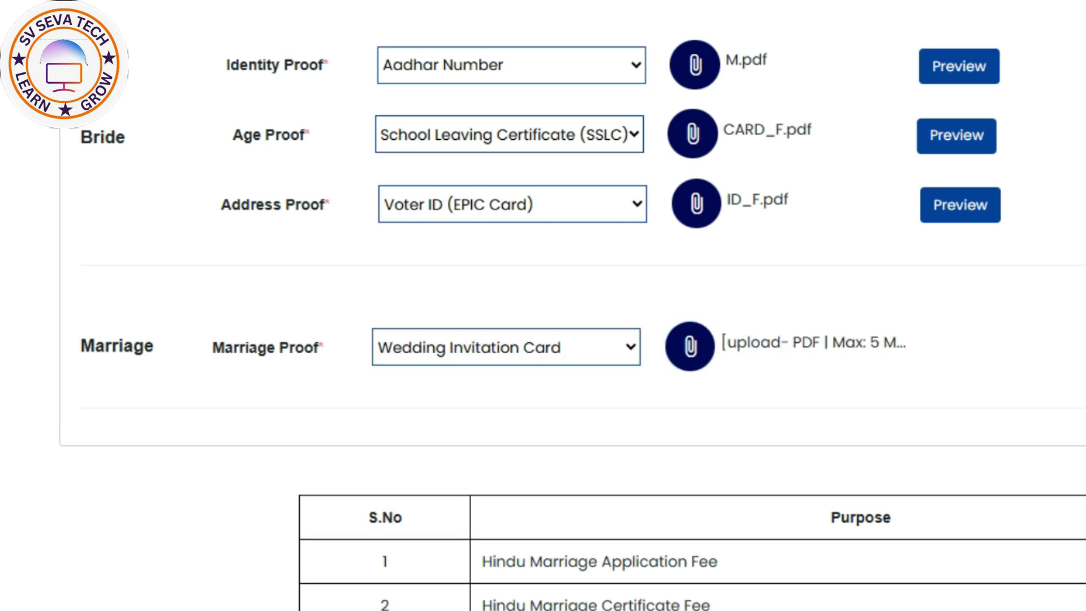
{"action": "left_click", "coordinate": [614, 357]}
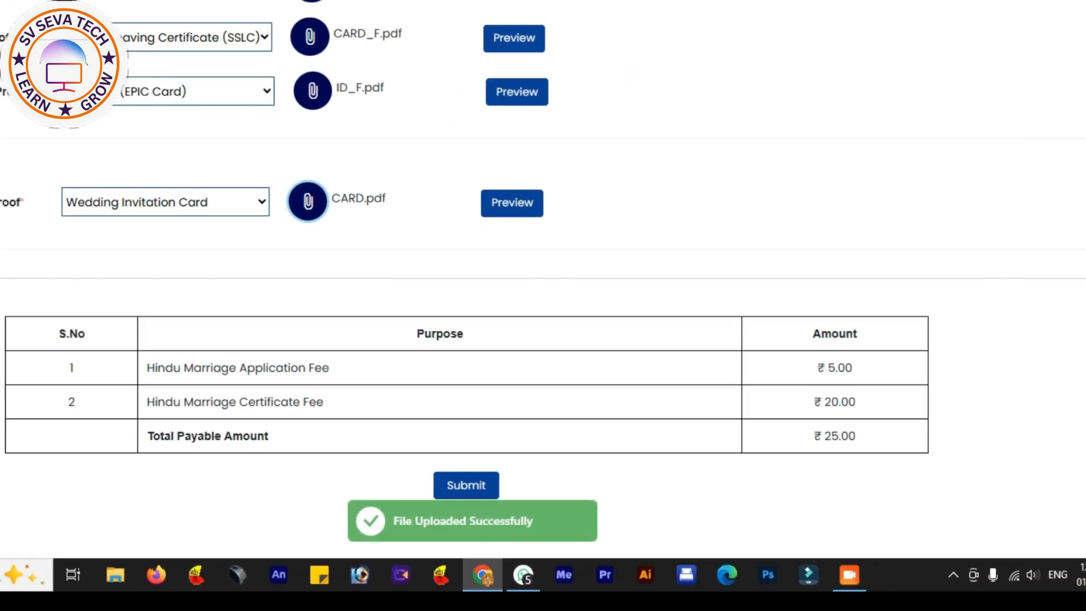
{"action": "scroll", "coordinate": [468, 317], "scroll_direction": "down", "scroll_amount": 1}
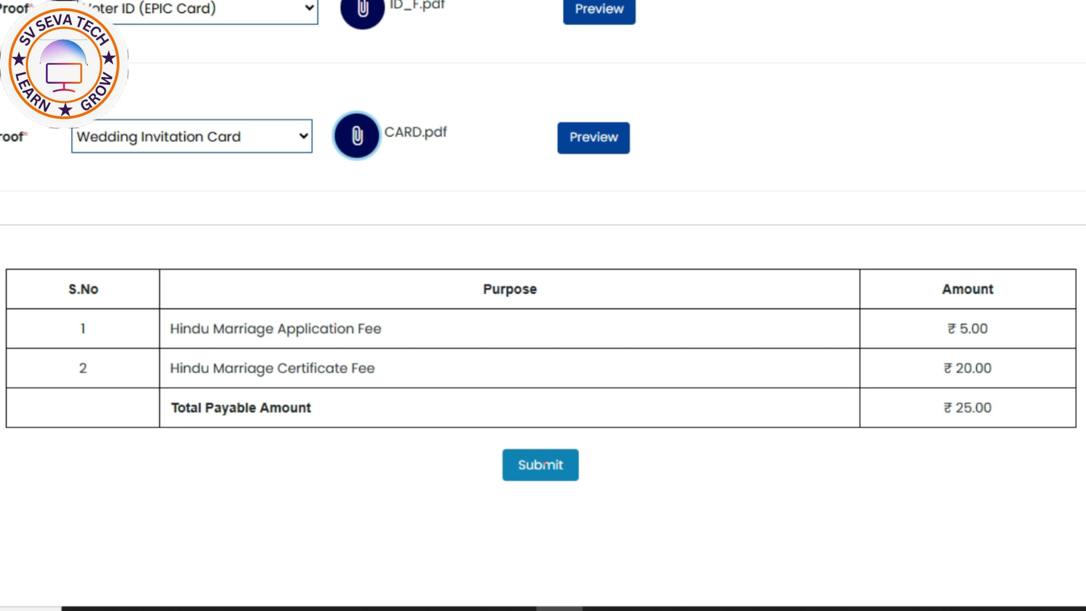
{"action": "left_click", "coordinate": [541, 465]}
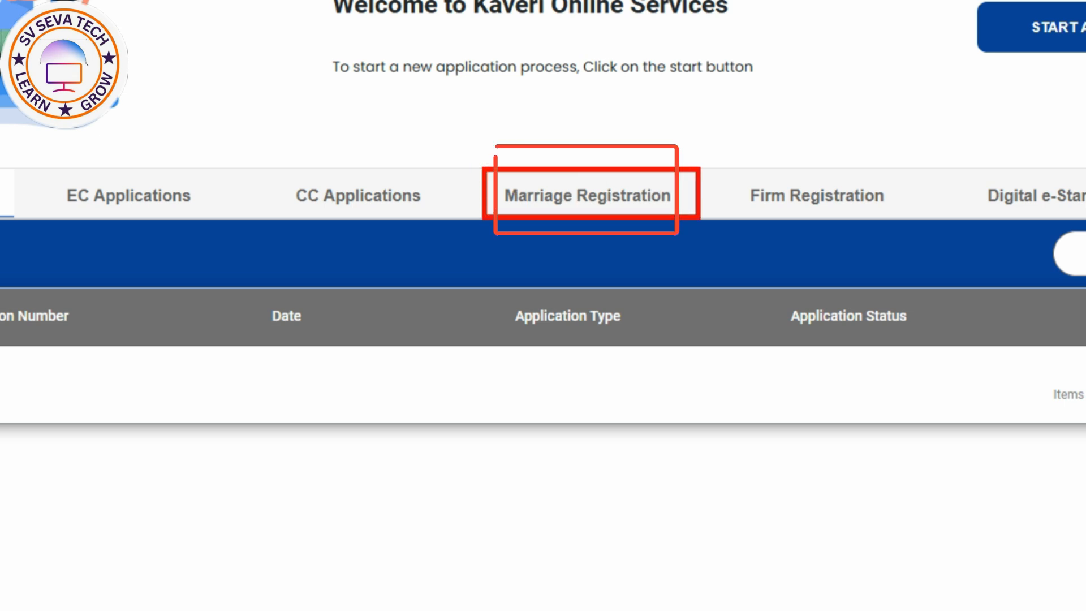
Step: Find the Hindu marriage application that is pending for payment and proceed to pay its fees
{"action": "left_click", "coordinate": [587, 196]}
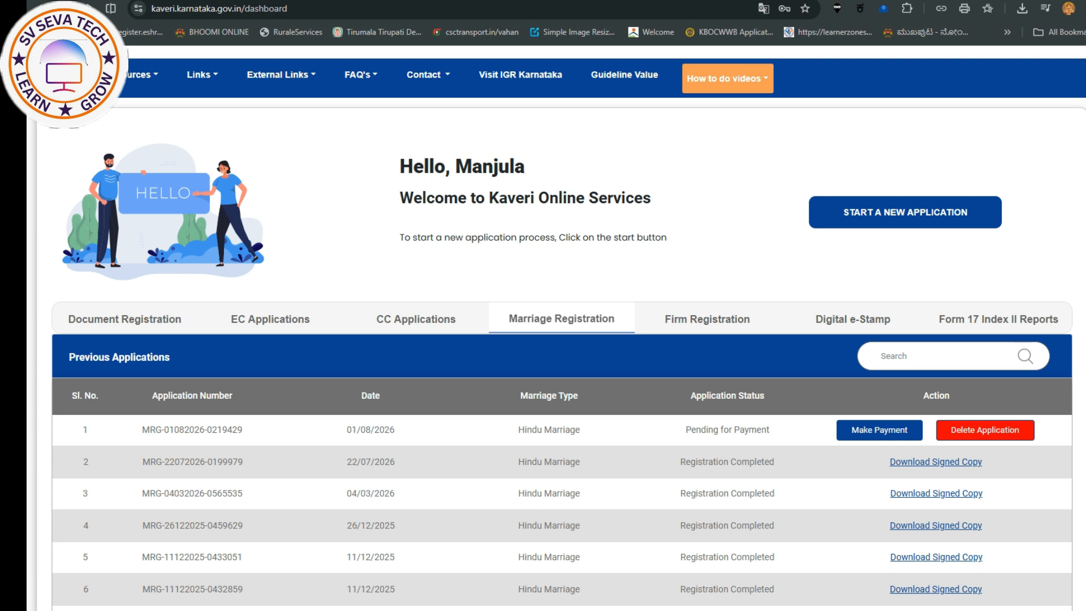
{"action": "left_click", "coordinate": [880, 430]}
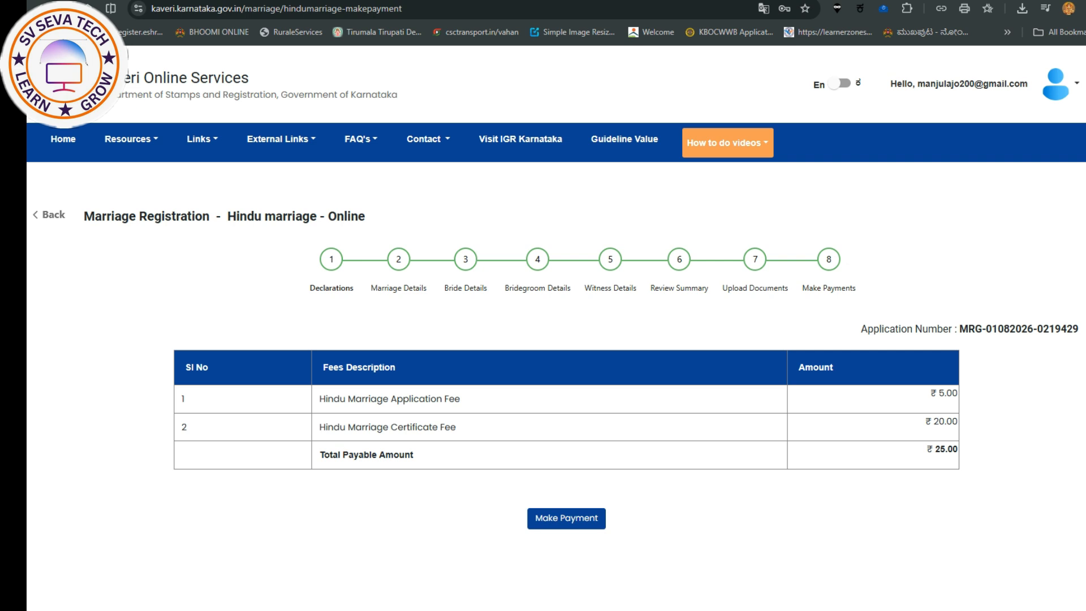
{"action": "left_click", "coordinate": [566, 518]}
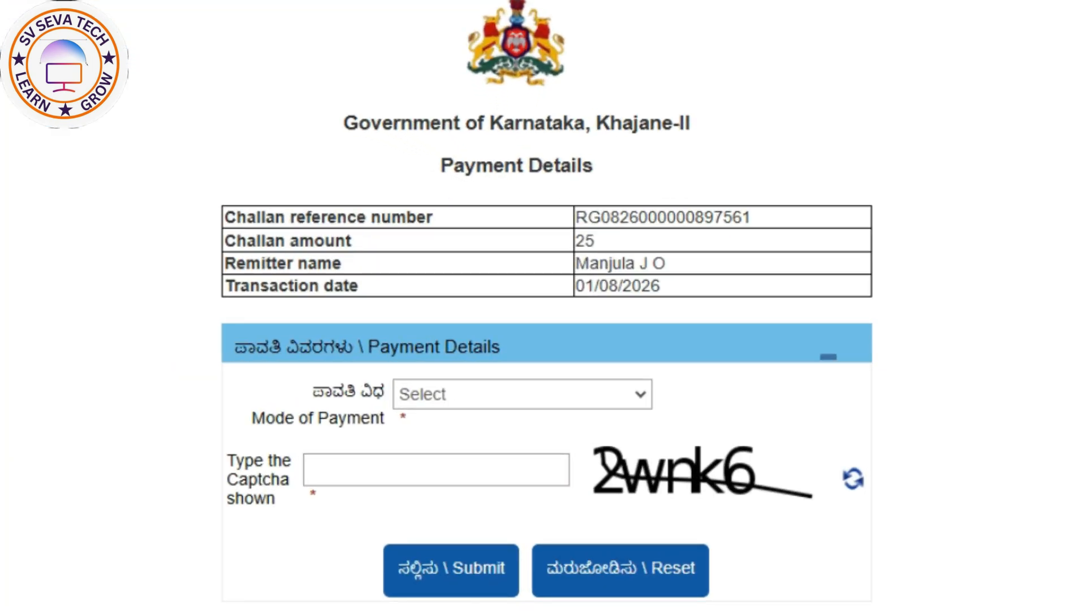
Step: Set the mode of payment to Netbanking and the type of e-payment to SBI e-Pay (Aggregator) in the Khajane-II payment details
{"action": "left_click", "coordinate": [522, 395]}
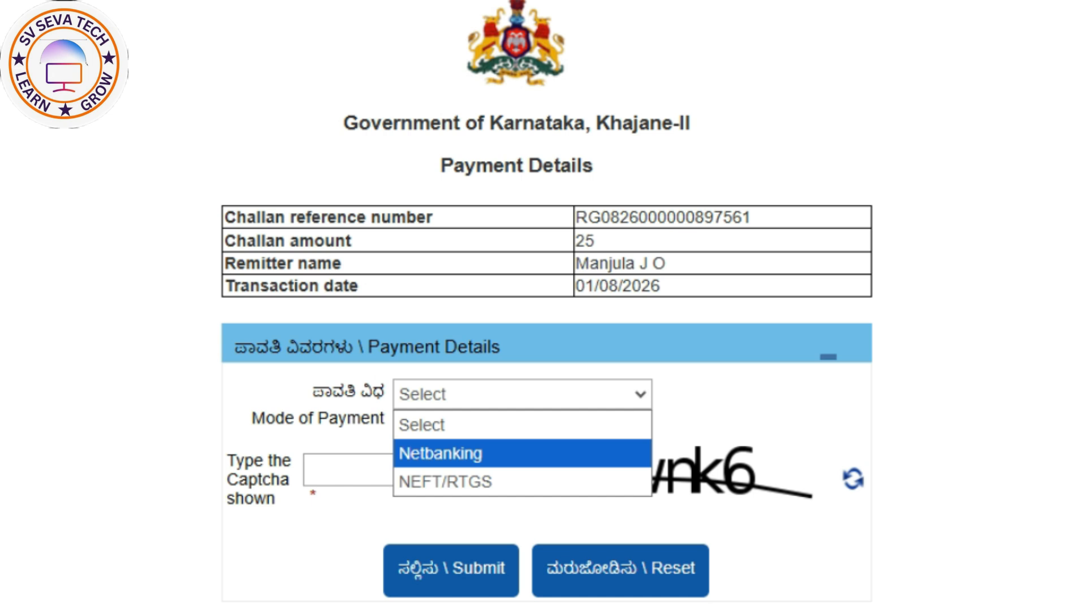
{"action": "left_click", "coordinate": [538, 453]}
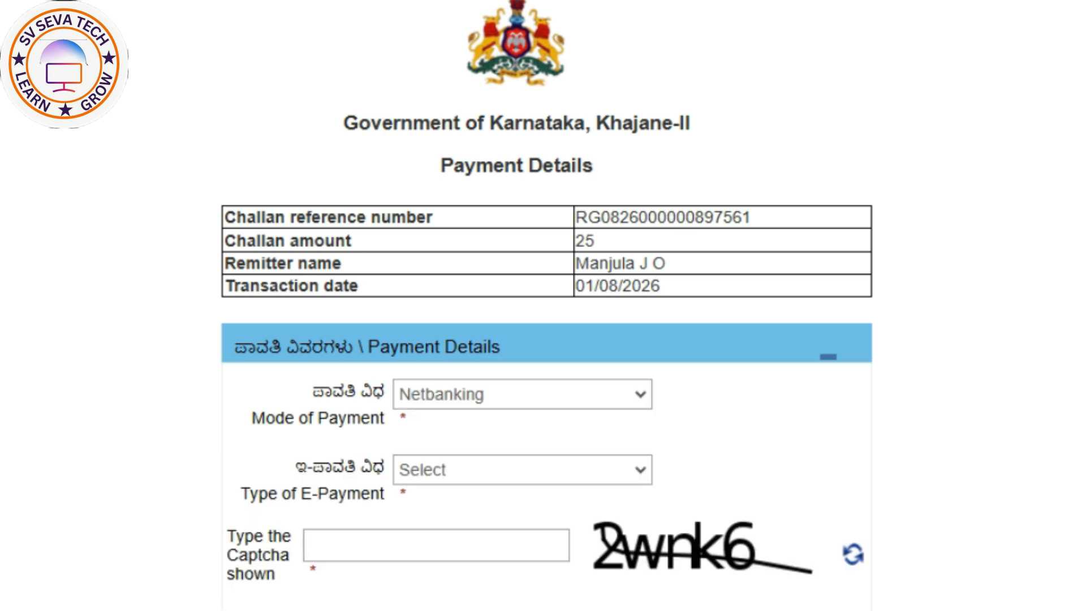
{"action": "left_click", "coordinate": [522, 470]}
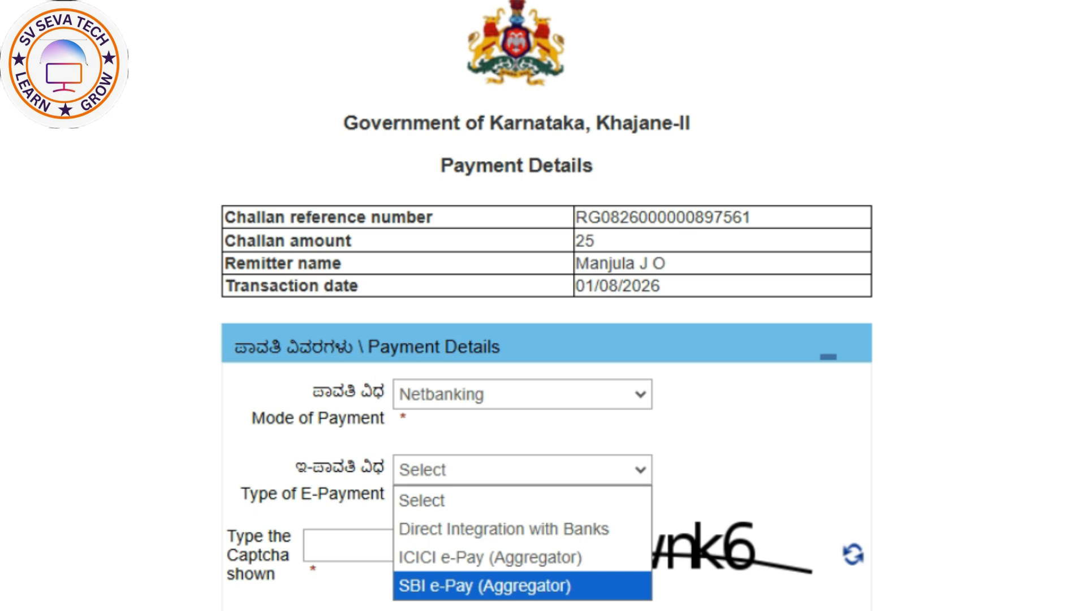
{"action": "left_click", "coordinate": [522, 586]}
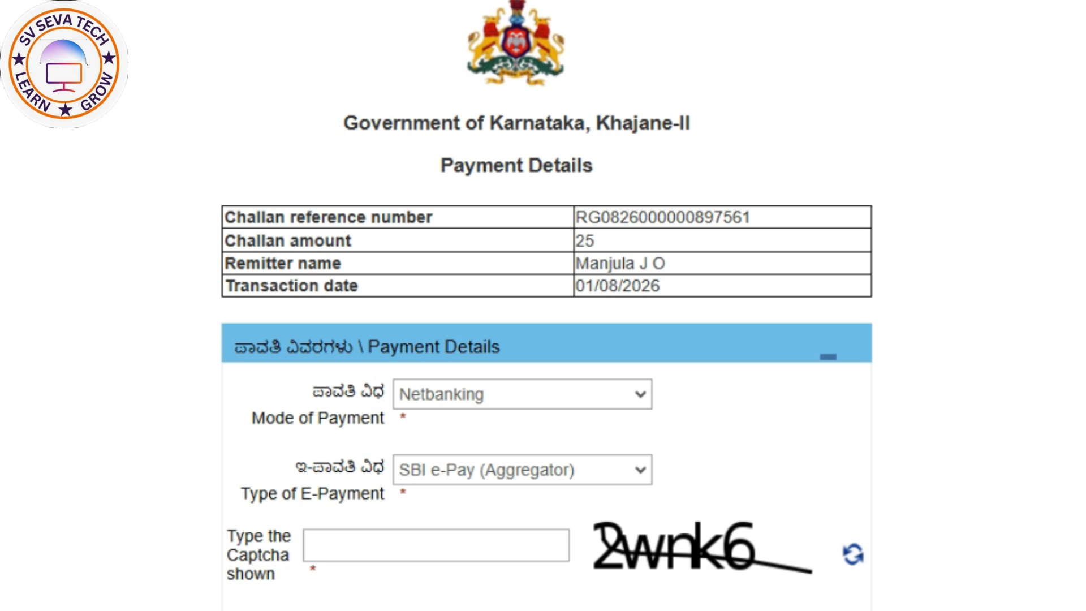
{"action": "scroll", "coordinate": [543, 305], "scroll_direction": "down", "scroll_amount": 3}
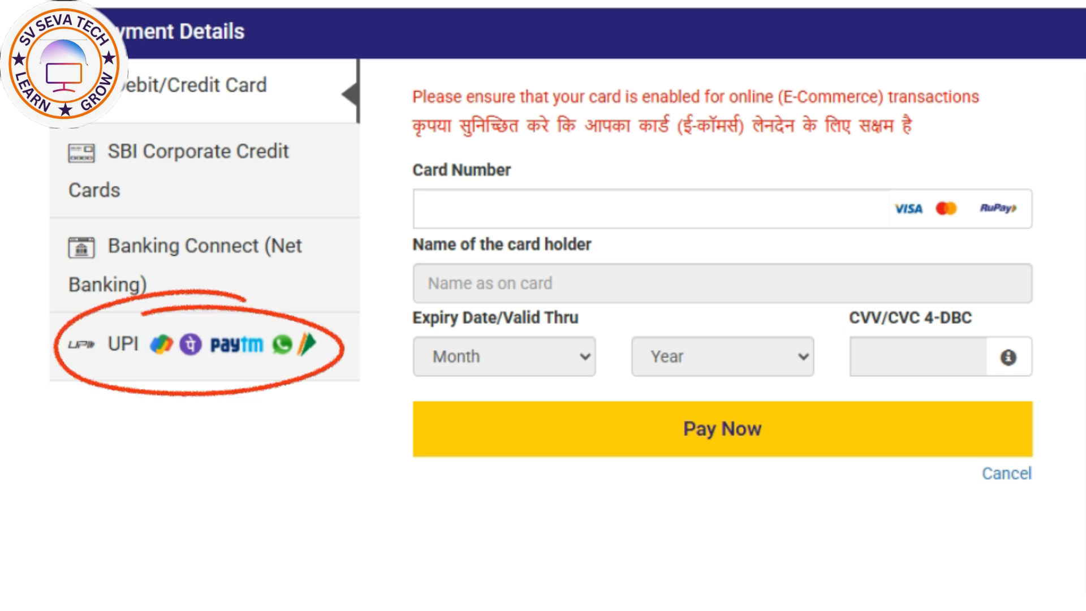
Step: Pay the fee by UPI QR and return from the transaction receipt to the marriage registration applications
{"action": "left_click", "coordinate": [192, 345]}
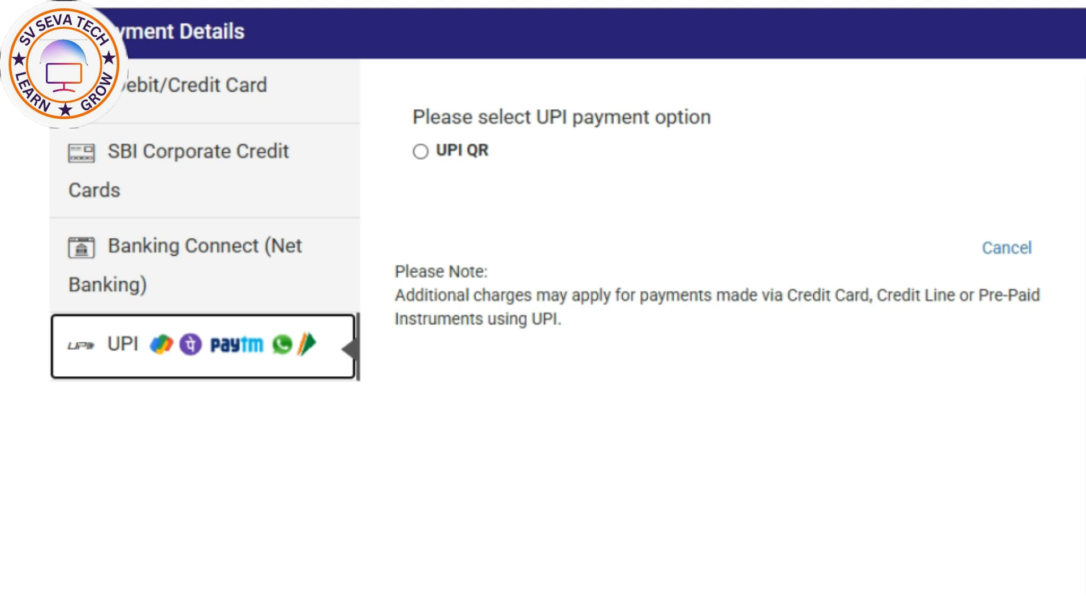
{"action": "left_click", "coordinate": [420, 151]}
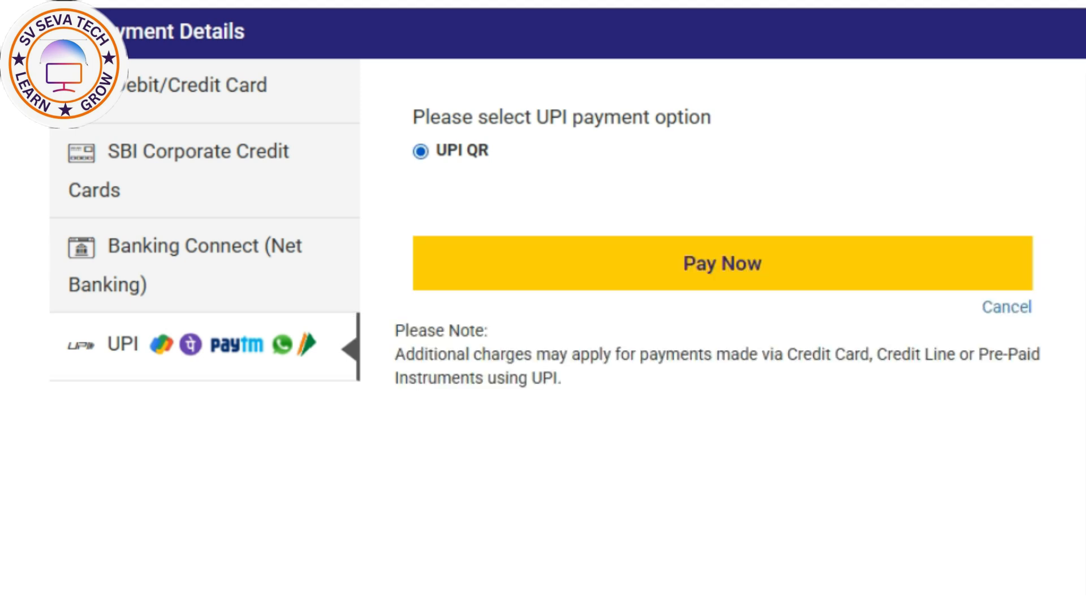
{"action": "left_click", "coordinate": [722, 263]}
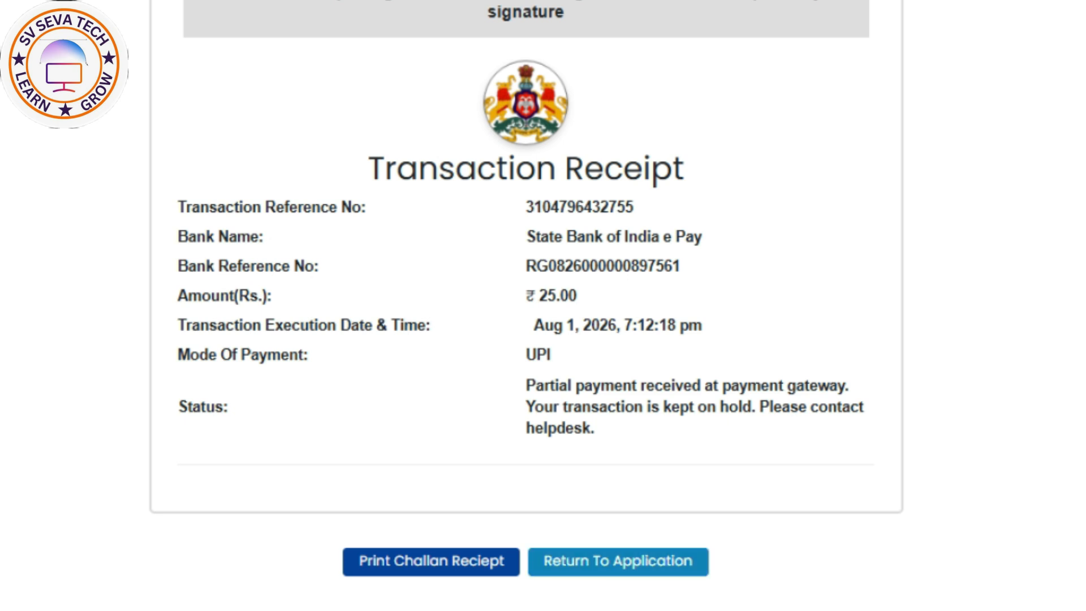
{"action": "left_click", "coordinate": [618, 560]}
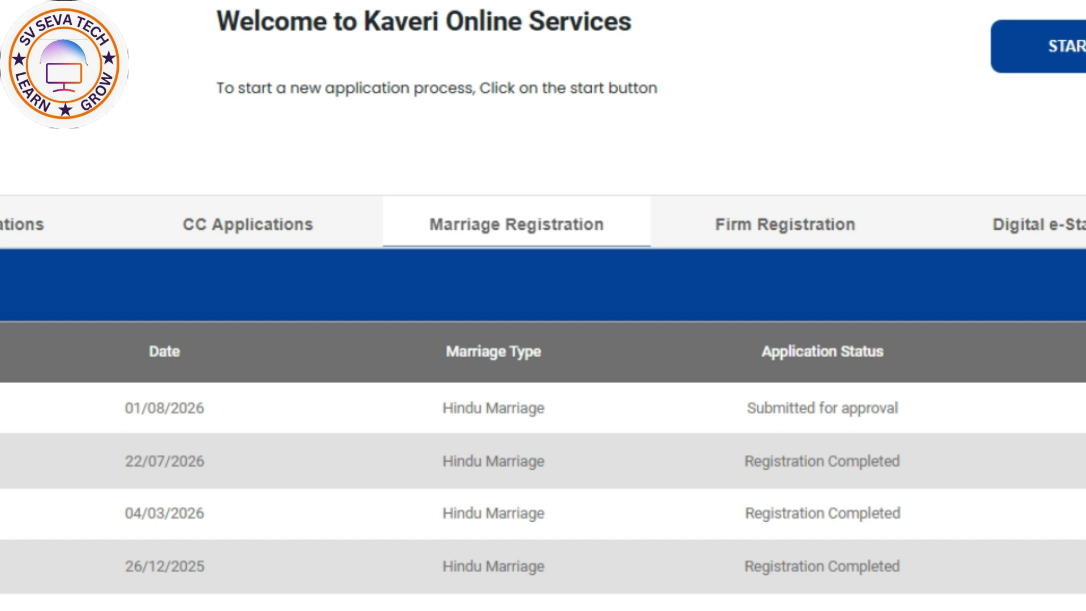
{"action": "left_click", "coordinate": [504, 225]}
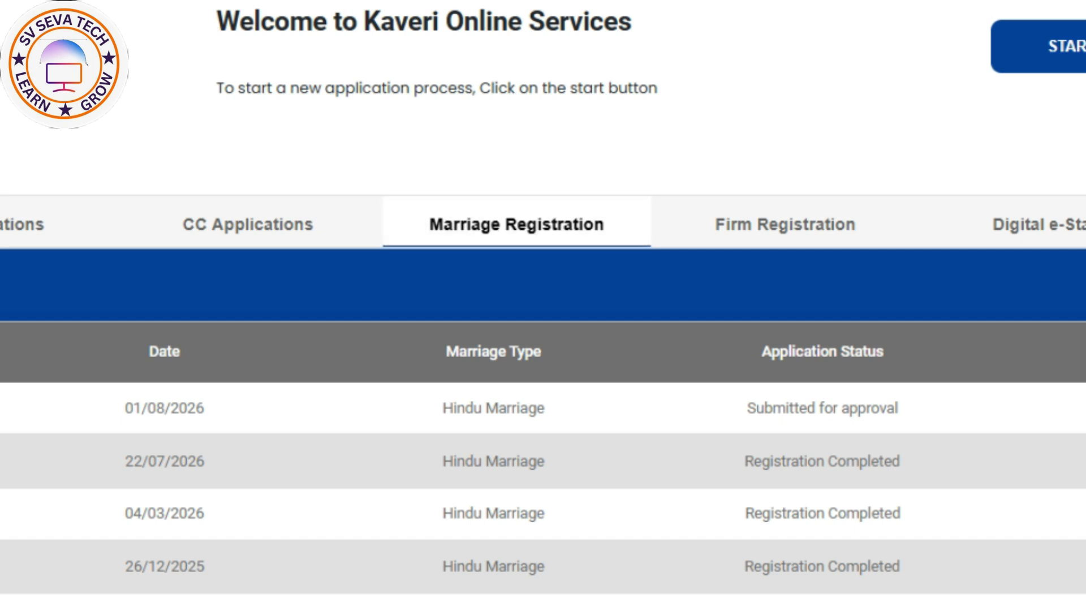